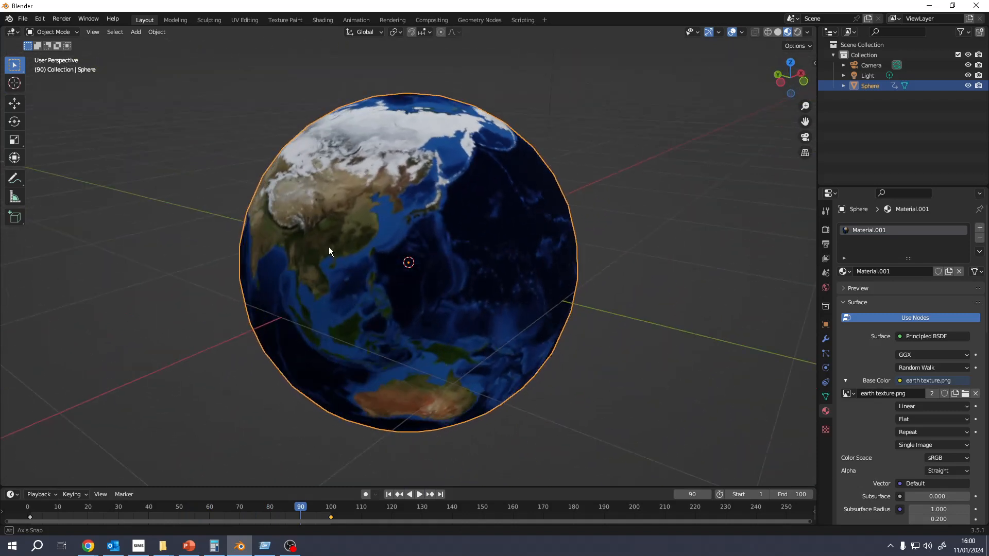
Start a new General file, discarding the changes to the current Earth scene
key(ctrl+n)
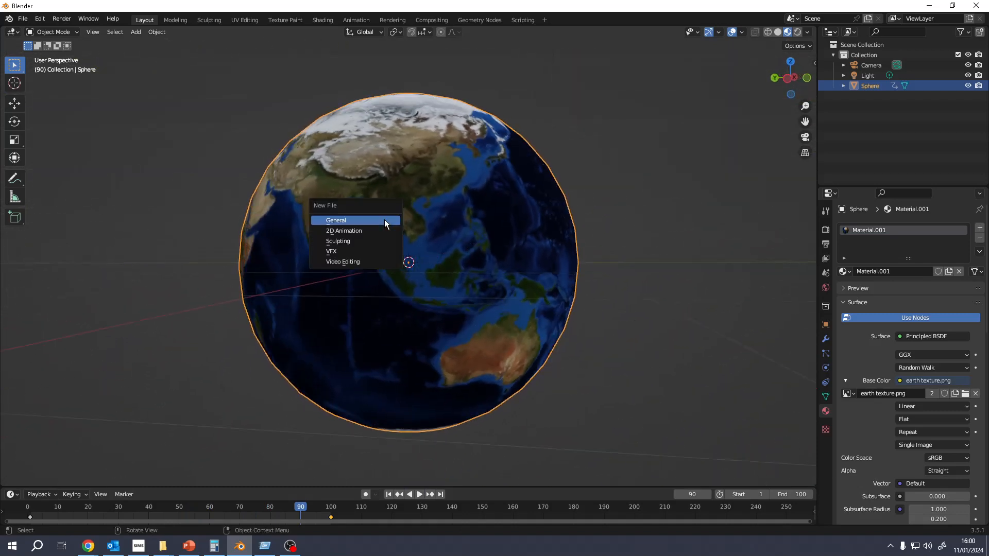
click(384, 220)
click(523, 292)
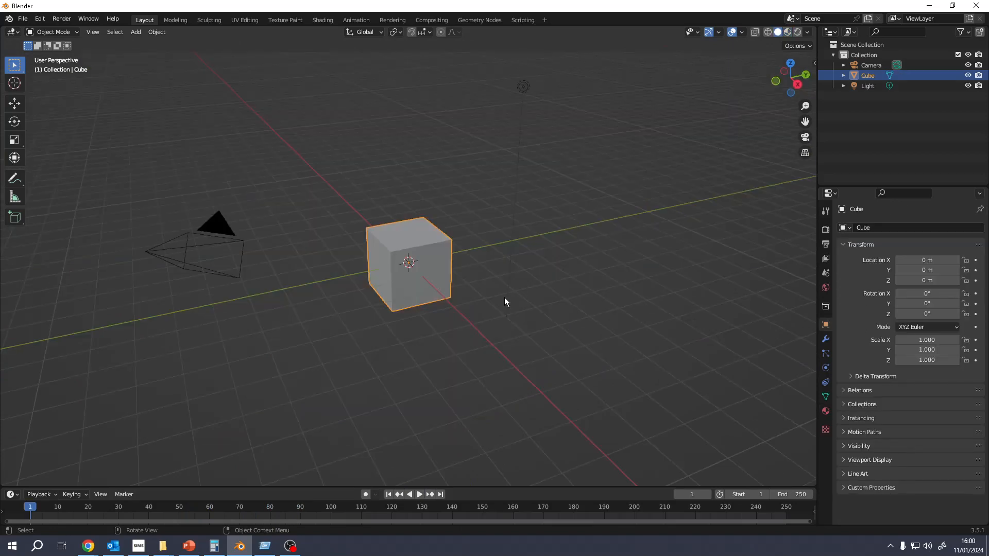
Round the default cube with a level 2 subdivision and shade it smooth
middle_drag(505, 298, 503, 269)
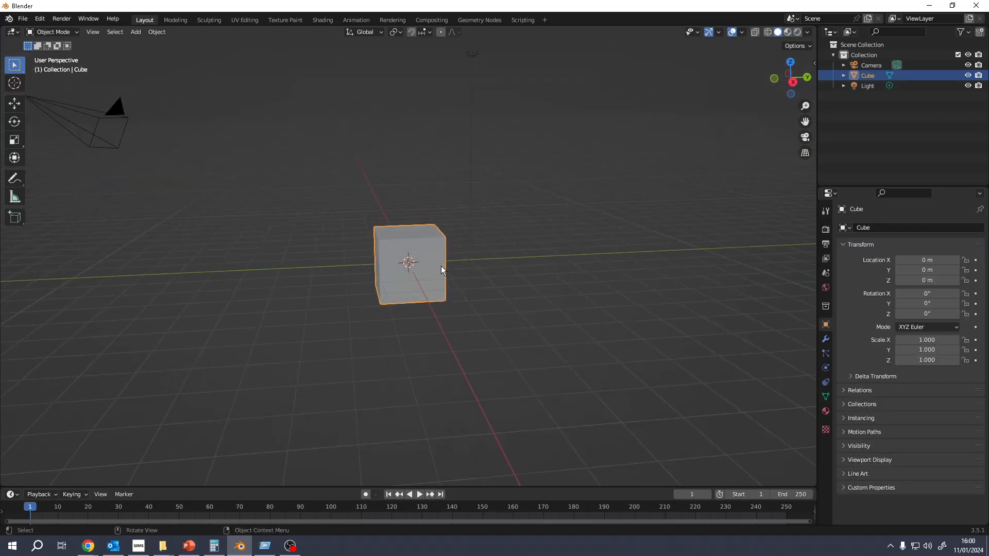
scroll(441, 265, up, 2)
key(ctrl+2)
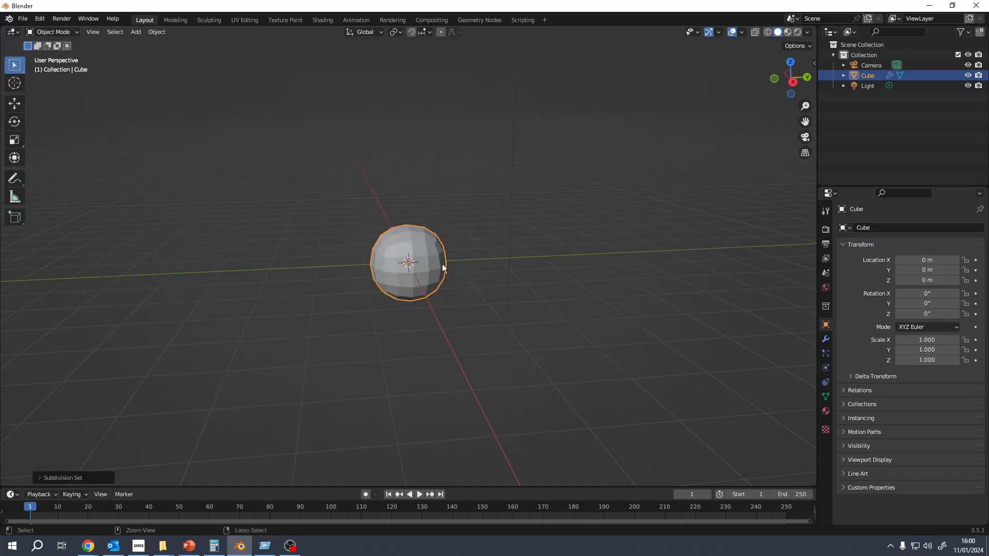
right_click(400, 257)
click(388, 263)
mouse_move(382, 305)
middle_down()
mouse_move(411, 287)
mouse_move(419, 323)
mouse_move(357, 285)
mouse_move(385, 298)
middle_up()
scroll(390, 303, up, 3)
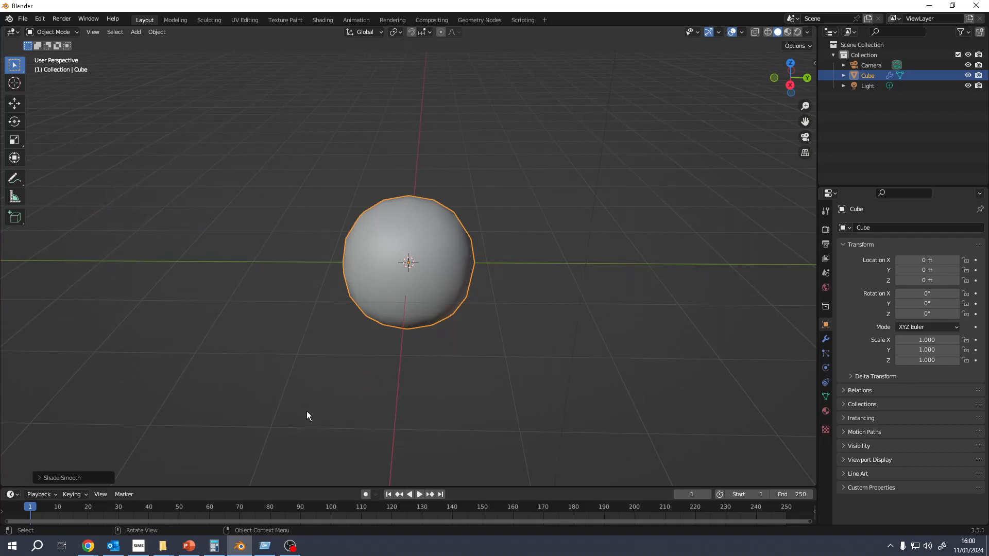
scroll(382, 346, up, 1)
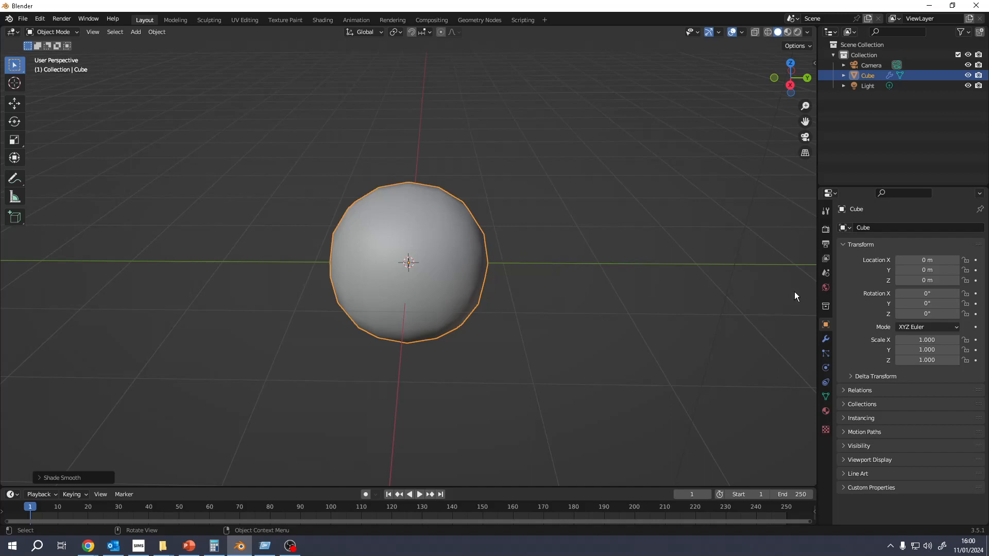
Try a green base colour on the cube's material in Material Preview shading, and change it to pale pink (hue 0.792, saturation 0.206)
click(826, 411)
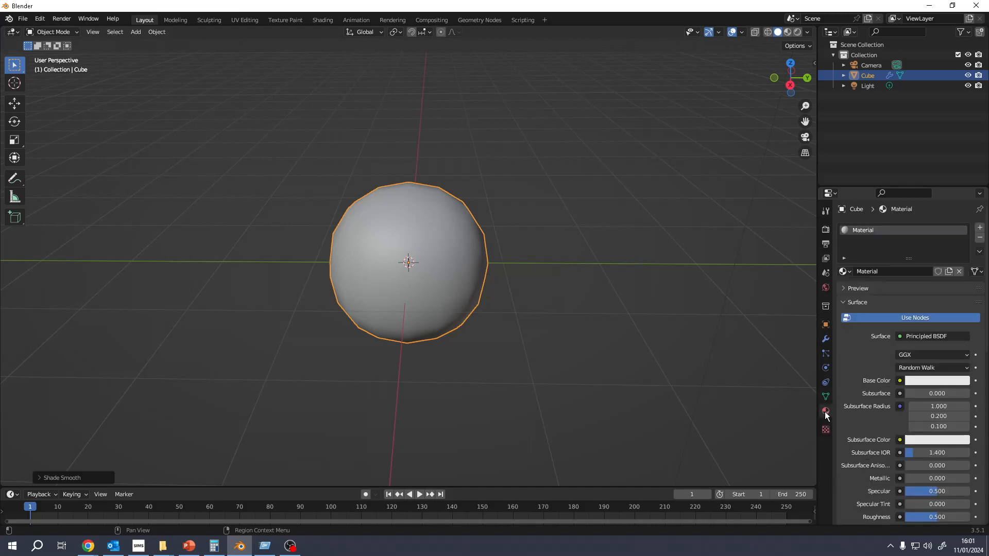
click(902, 381)
click(945, 381)
mouse_move(916, 270)
mouse_down()
mouse_move(909, 260)
mouse_move(904, 280)
mouse_move(896, 248)
mouse_up()
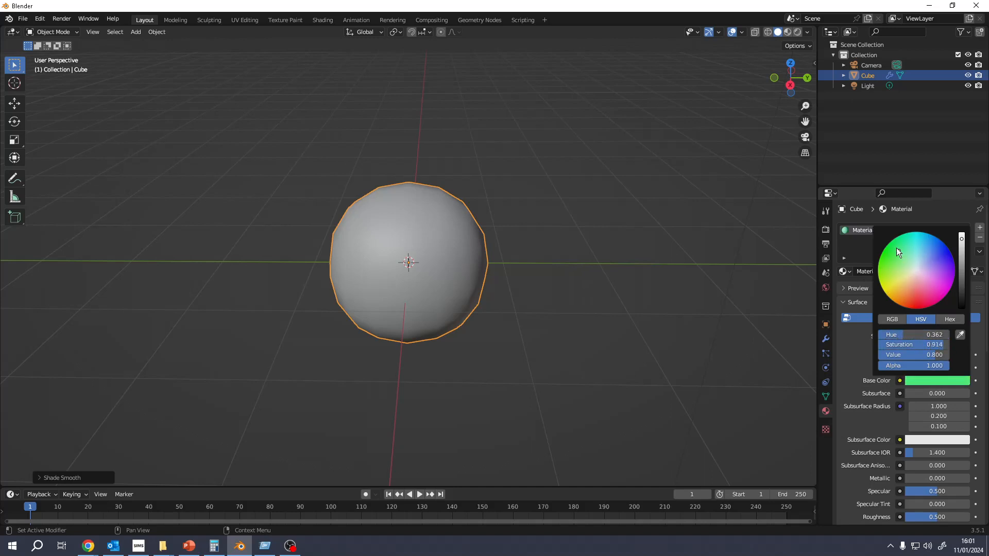
click(788, 32)
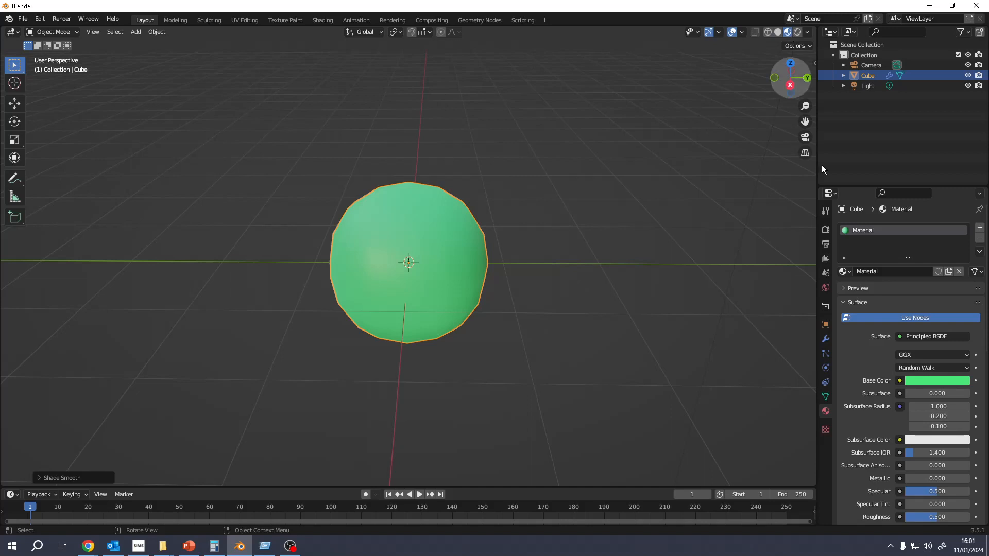
click(939, 382)
drag(917, 297, 920, 271)
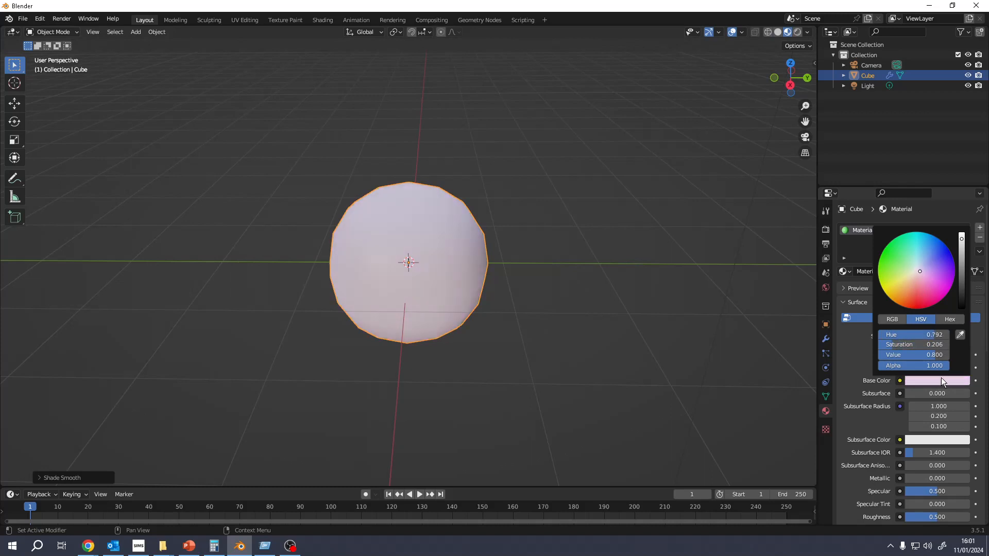
Use an Image Texture as the material's base colour and load earth texture.png from the Pictures folder
click(900, 381)
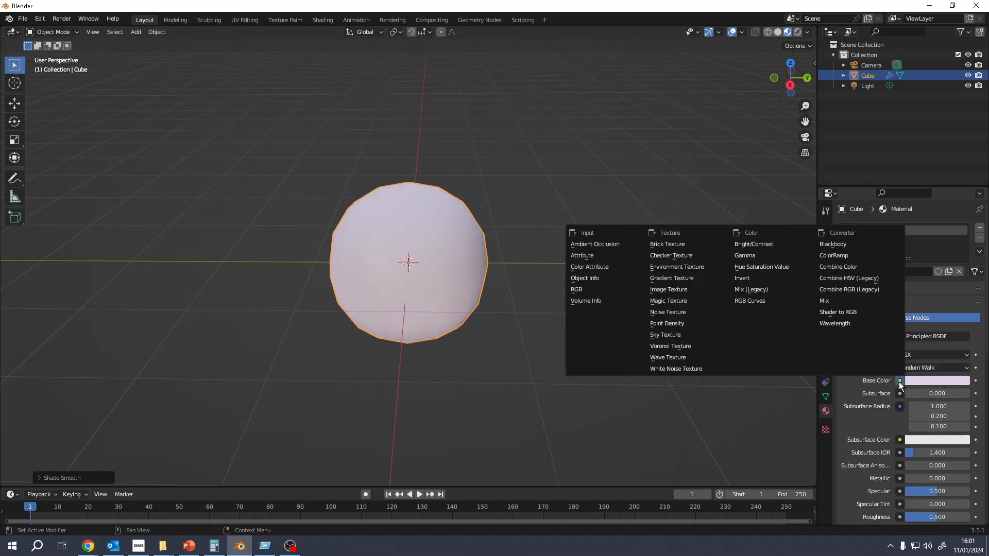
click(681, 291)
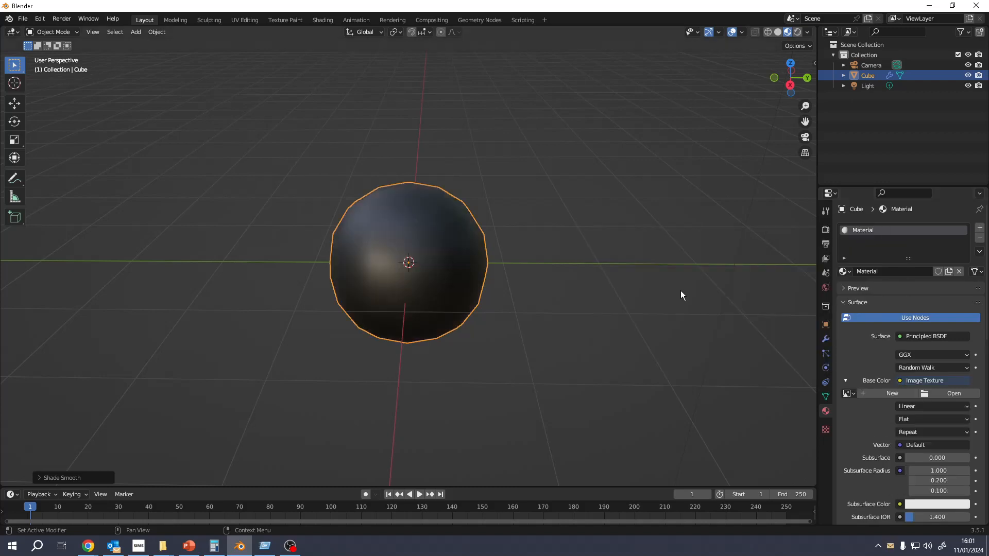
click(956, 394)
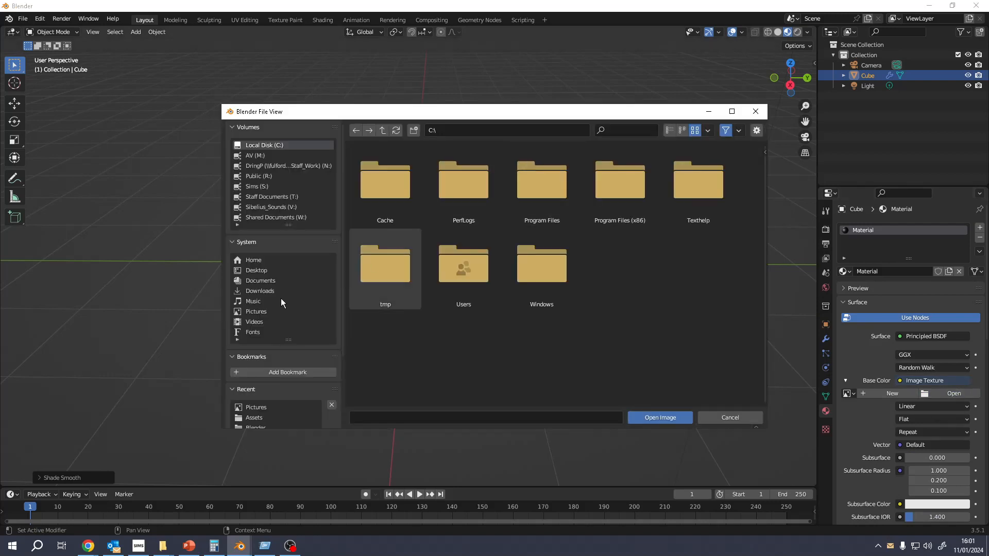
click(252, 311)
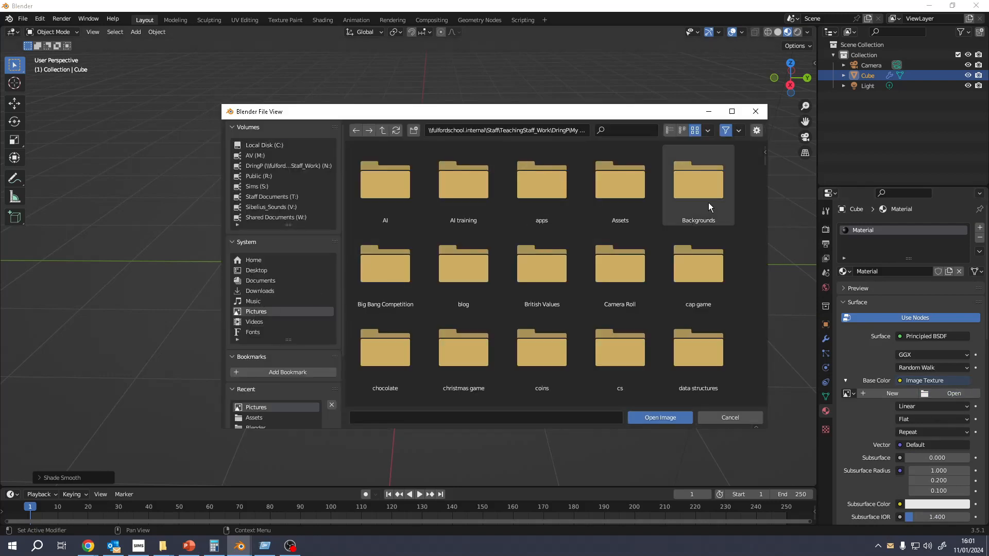
scroll(756, 194, down, 5)
drag(765, 161, 772, 264)
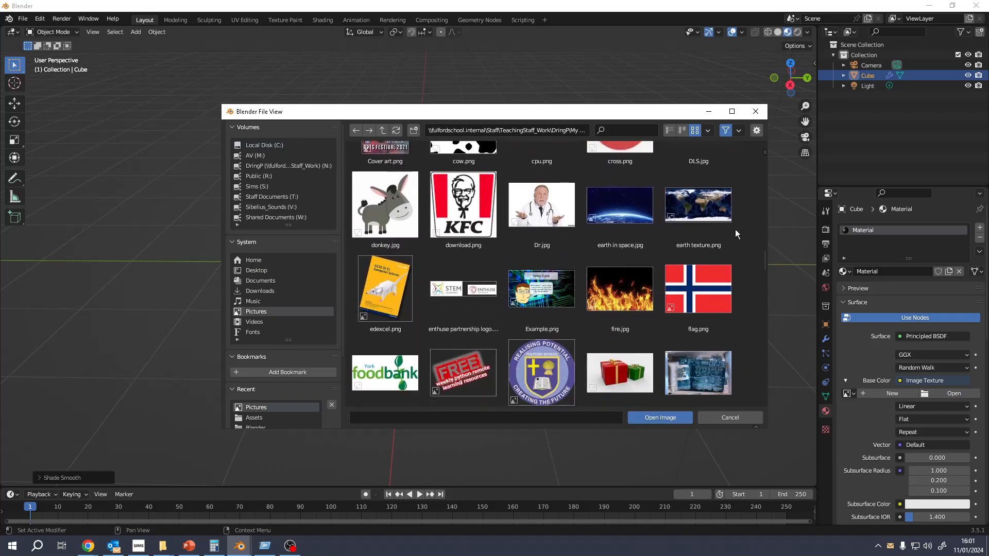
double_click(699, 206)
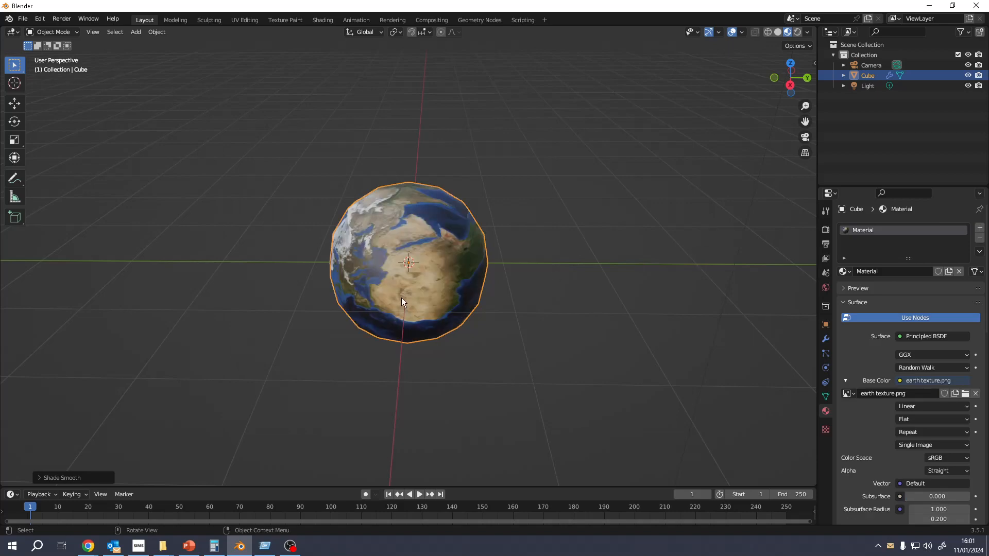
middle_drag(424, 271, 356, 204)
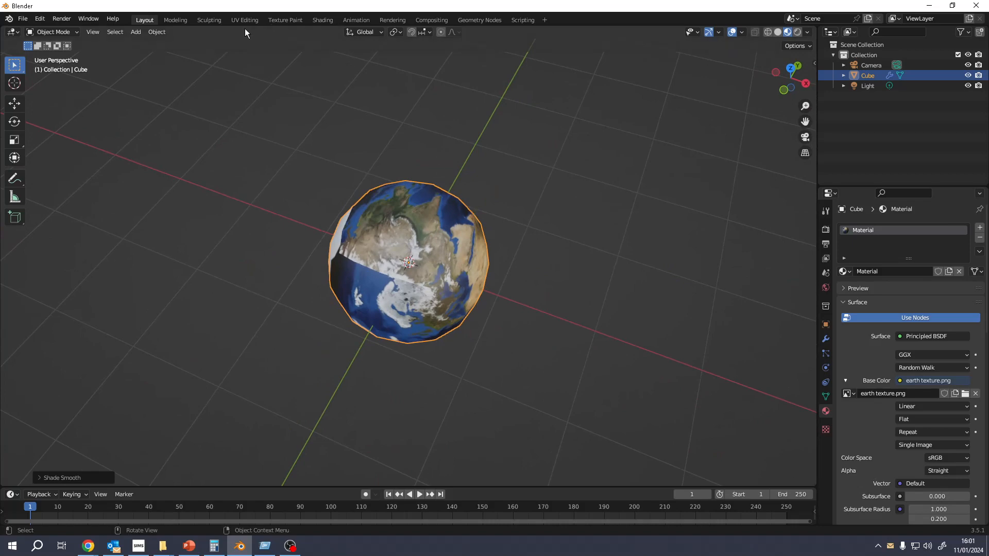
Switch to the UV Editing workspace and show the textured cube in Material Preview shading
click(232, 20)
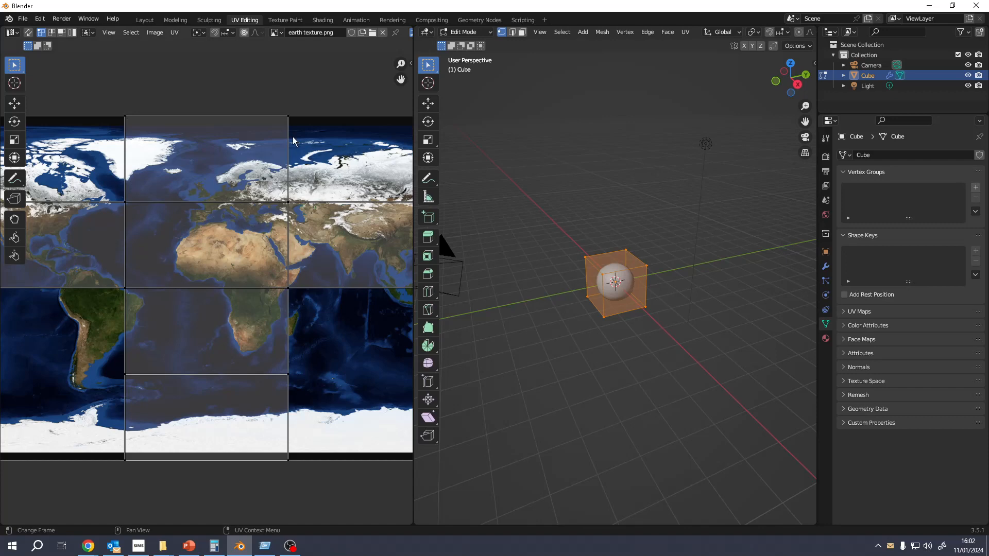
scroll(635, 303, up, 6)
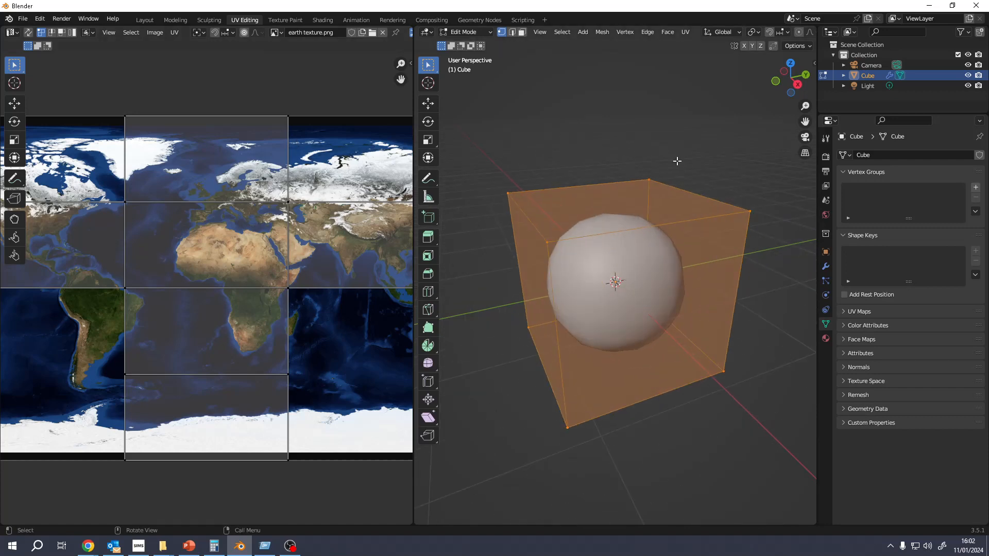
scroll(779, 31, down, 5)
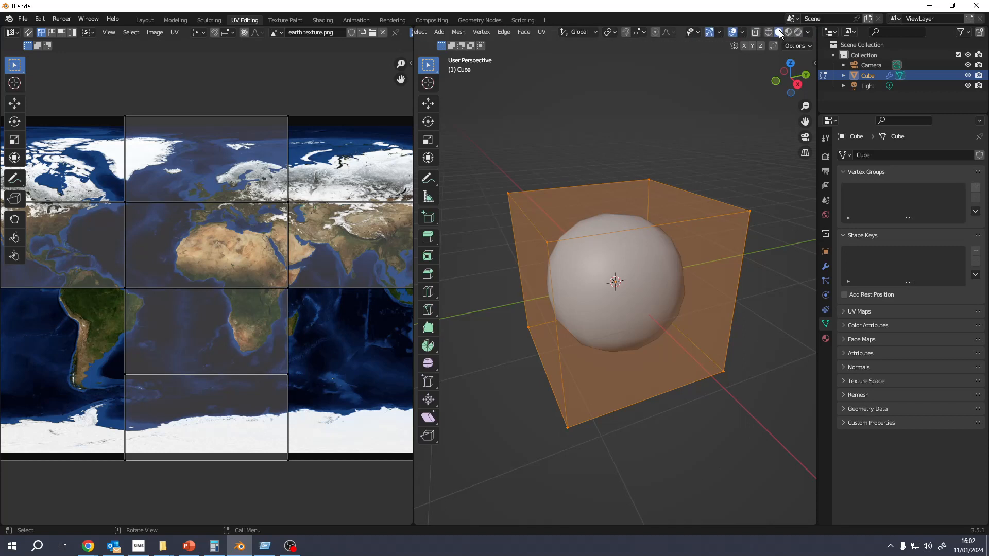
click(788, 31)
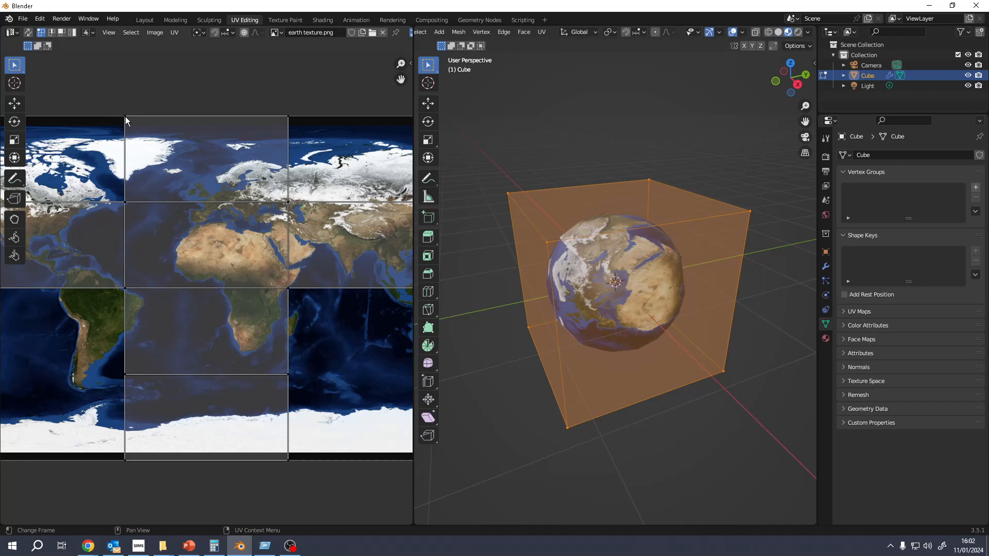
Using face selection in the UV layout, shift the uppermost face slightly to the right over the Earth image
key(3)
click(204, 166)
key(g)
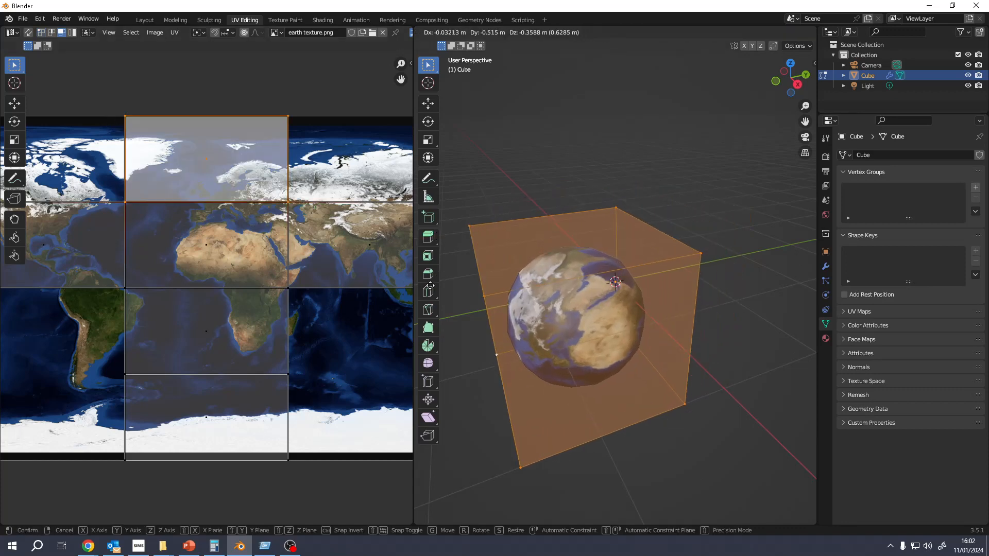
right_click(481, 252)
key(g)
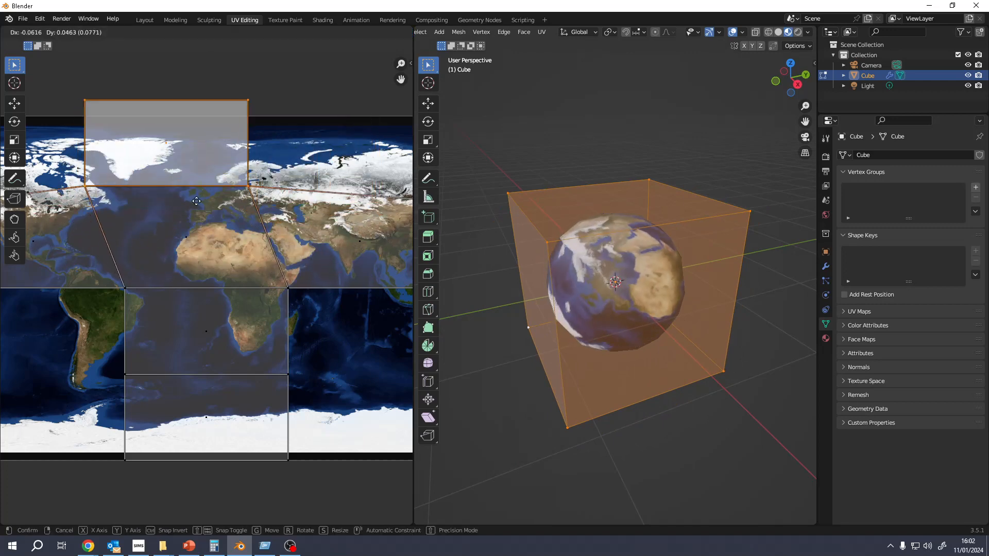
click(237, 218)
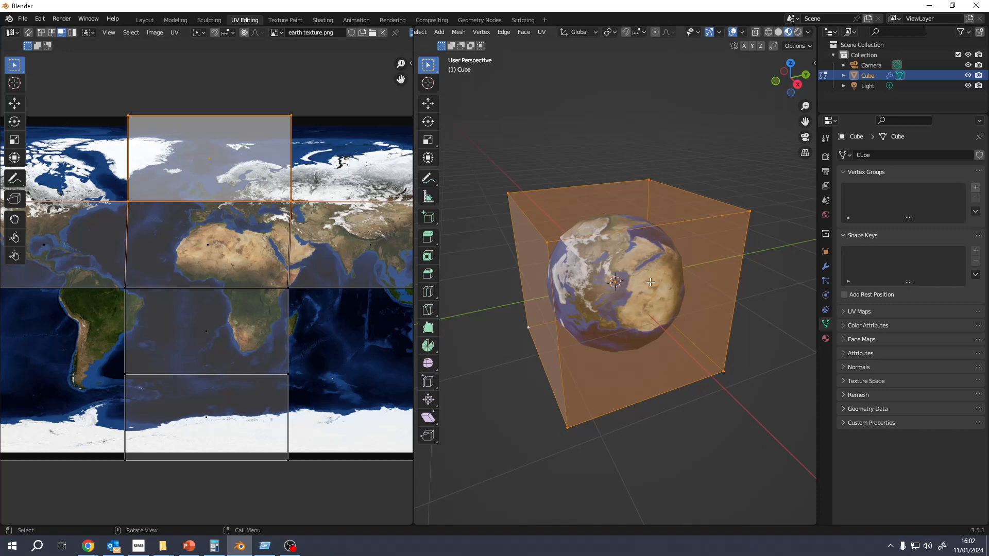
Remap the cube's UVs with a Sphere Projection and deselect the geometry
key(u)
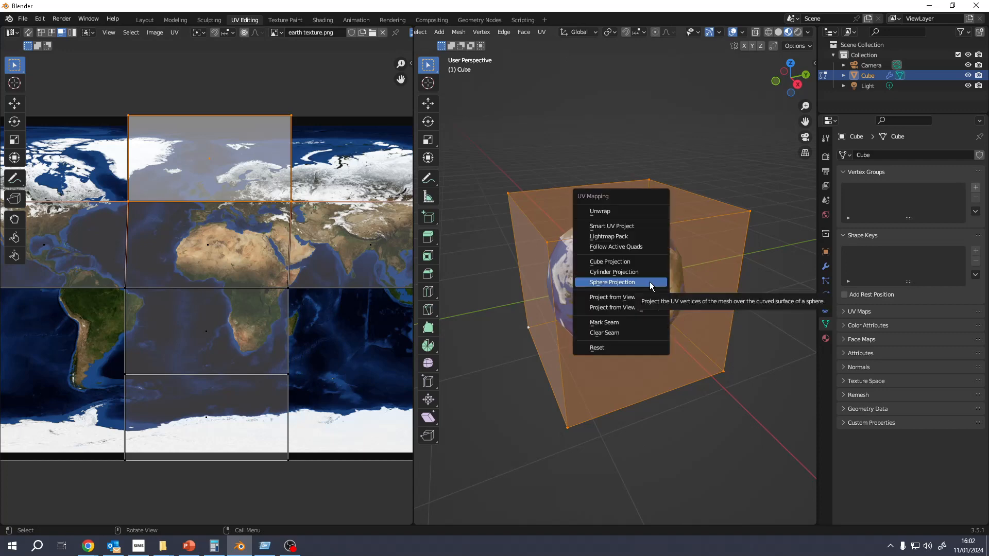
click(650, 285)
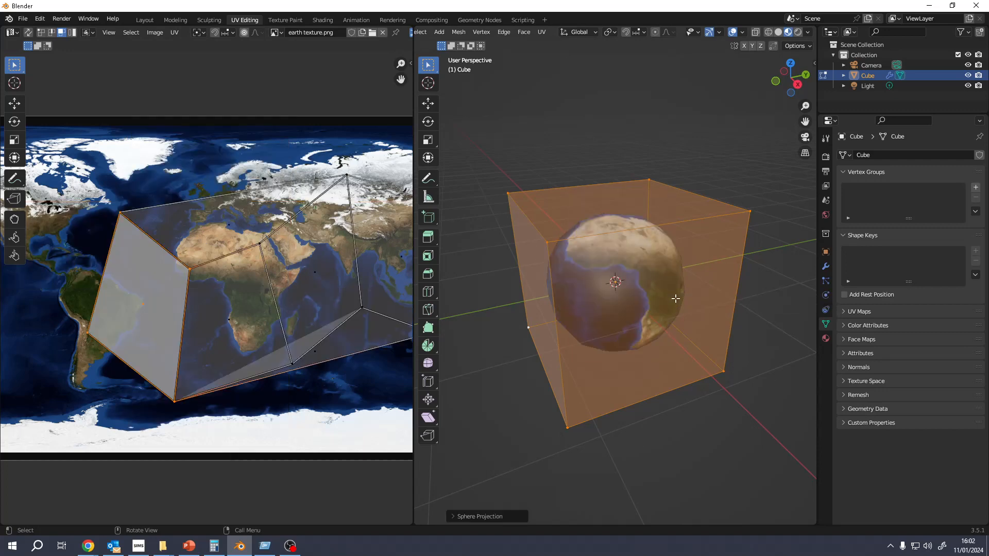
scroll(681, 298, up, 5)
middle_drag(680, 299, 537, 256)
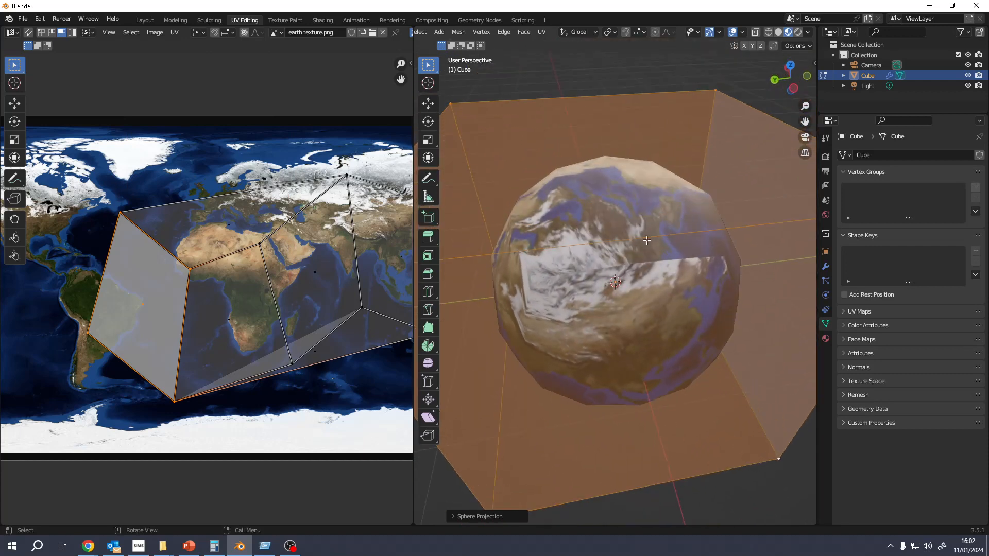
key(alt+a)
Start another new General file, discarding the textured cube scene
key(ctrl+n)
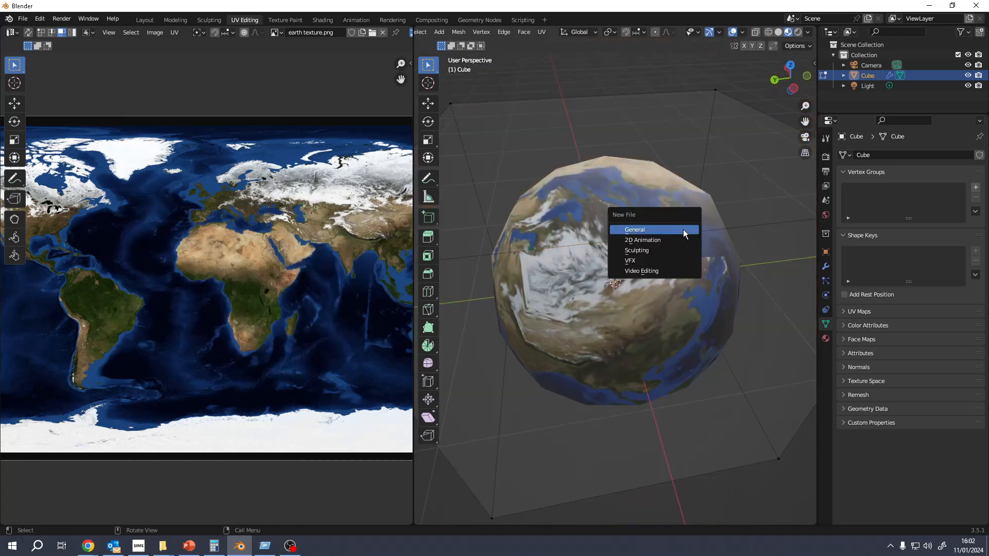
click(683, 230)
click(524, 292)
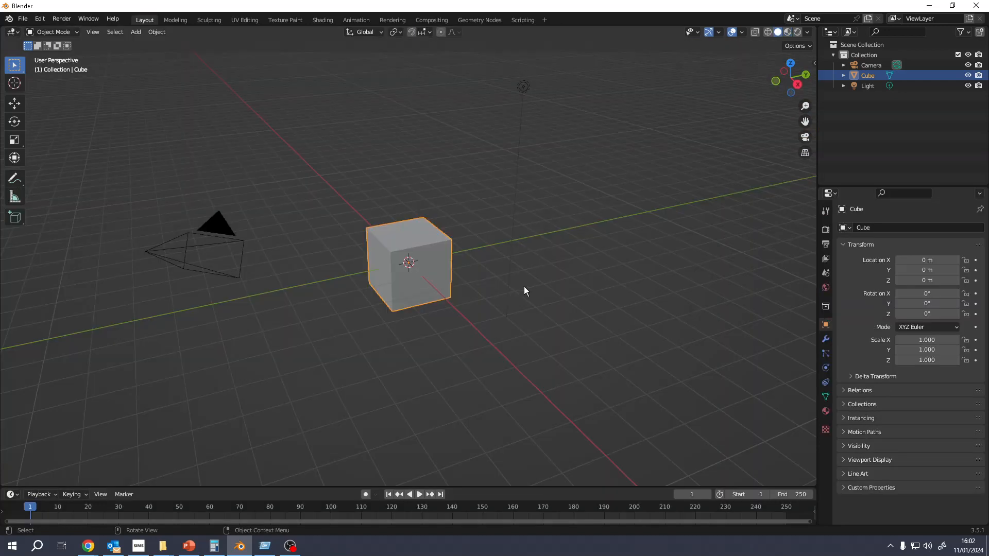
Delete the default cube and add a UV sphere at the origin
key(x)
click(443, 267)
key(shift+a)
mouse_move(443, 268)
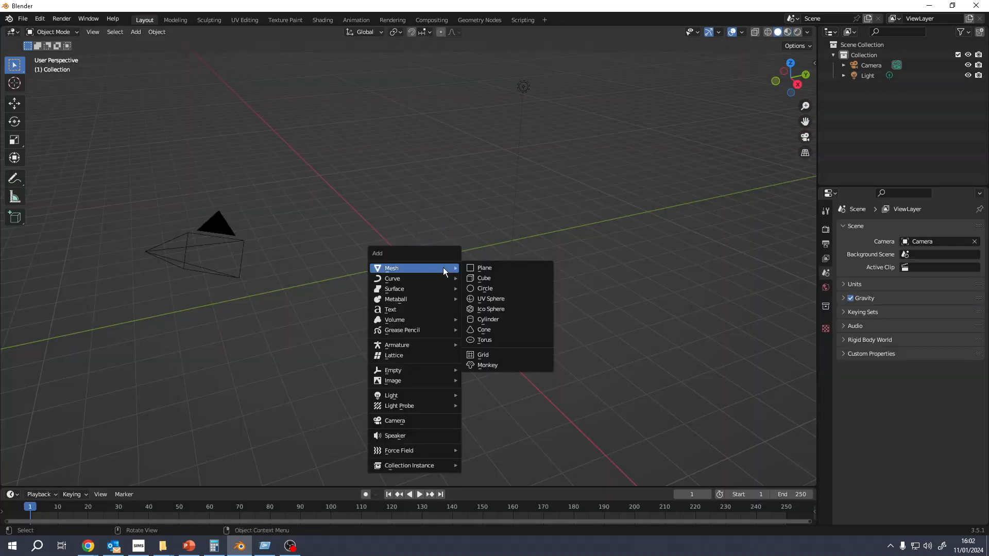
click(513, 304)
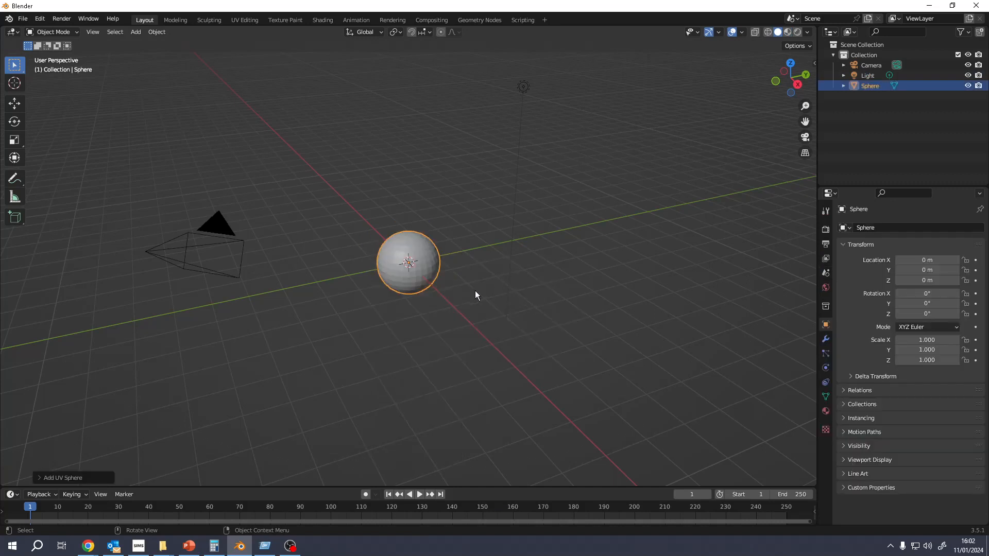
Shade the UV sphere smooth
scroll(441, 297, up, 7)
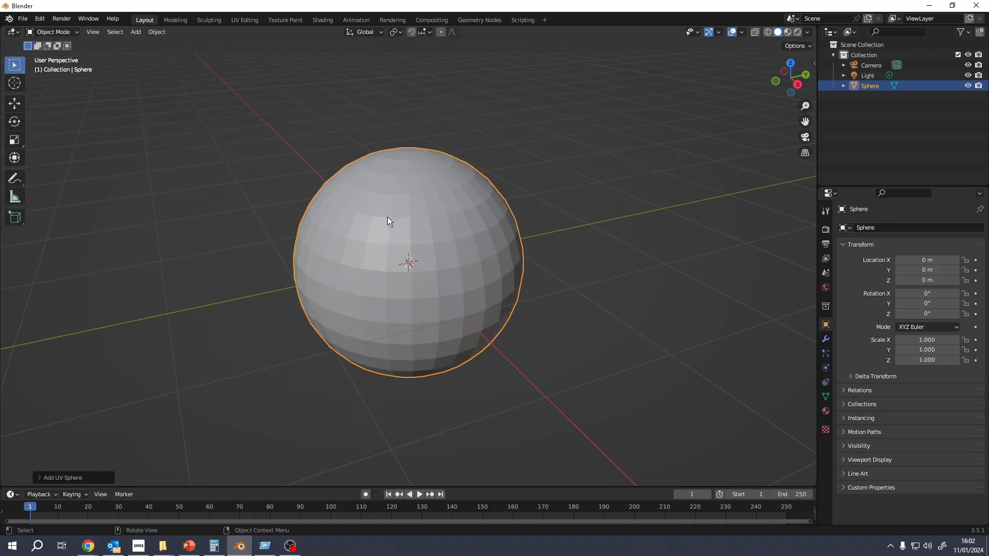
right_click(407, 236)
click(408, 232)
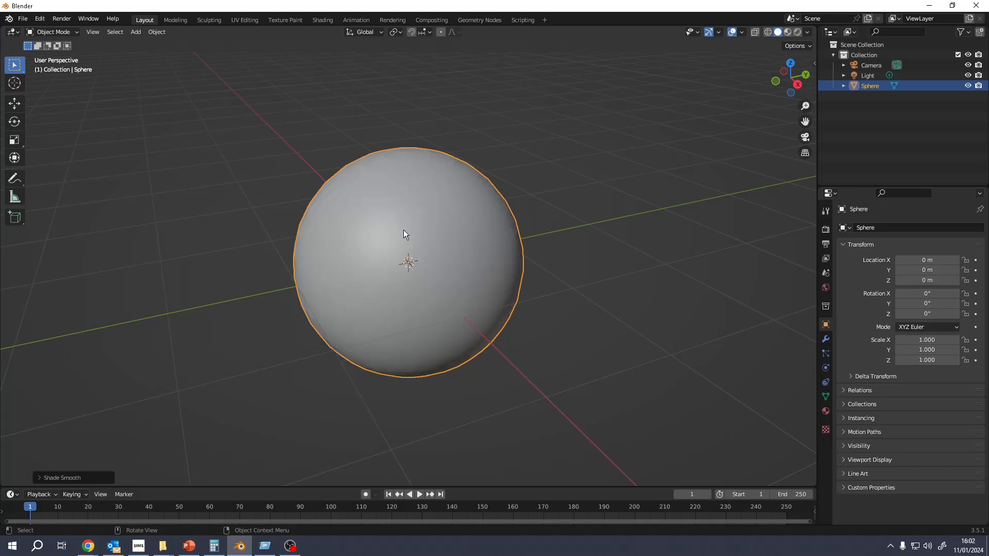
Create a new material for the UV sphere
middle_drag(437, 203, 745, 215)
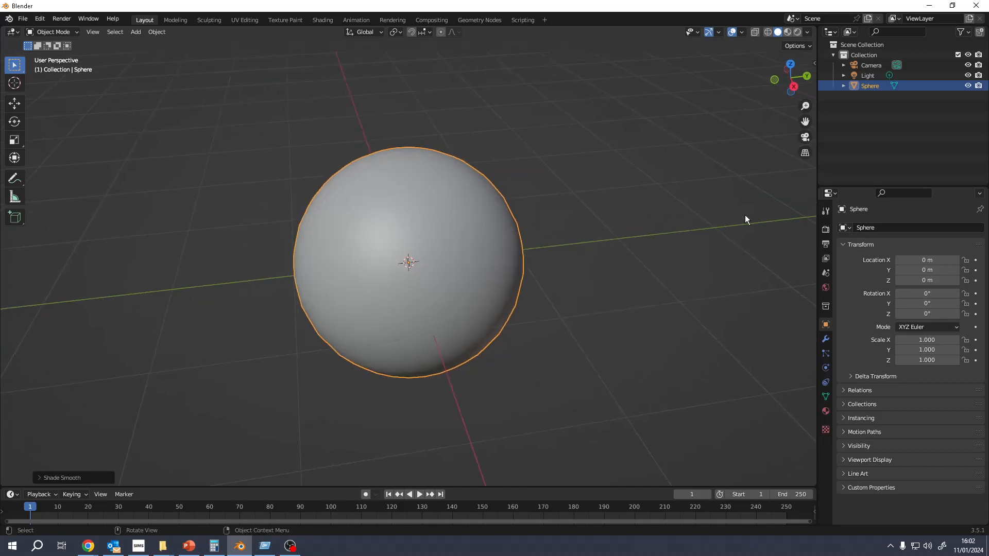
click(826, 411)
click(876, 272)
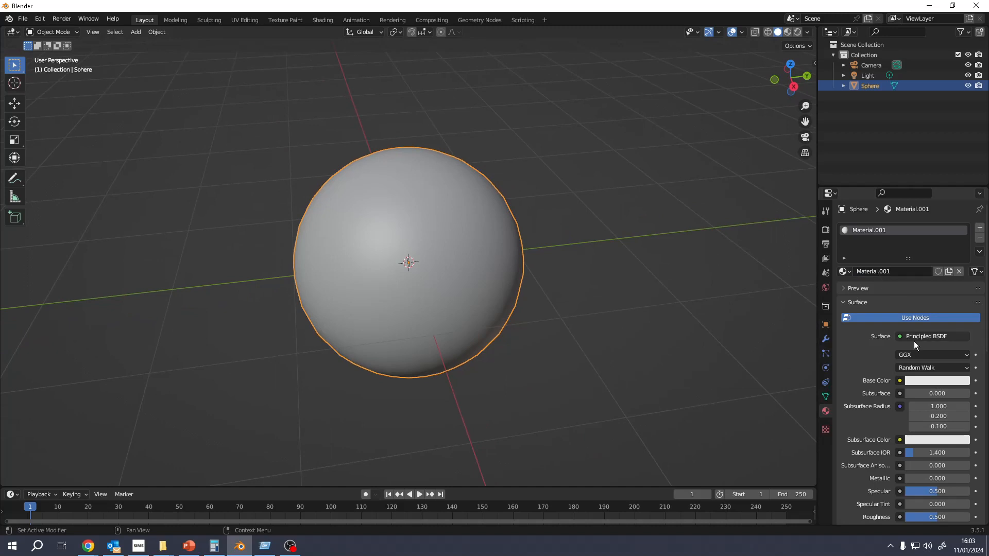
Load earth texture.png from the Pictures folder as the material's base color image texture and display the sphere in Material Preview shading
click(900, 381)
click(676, 292)
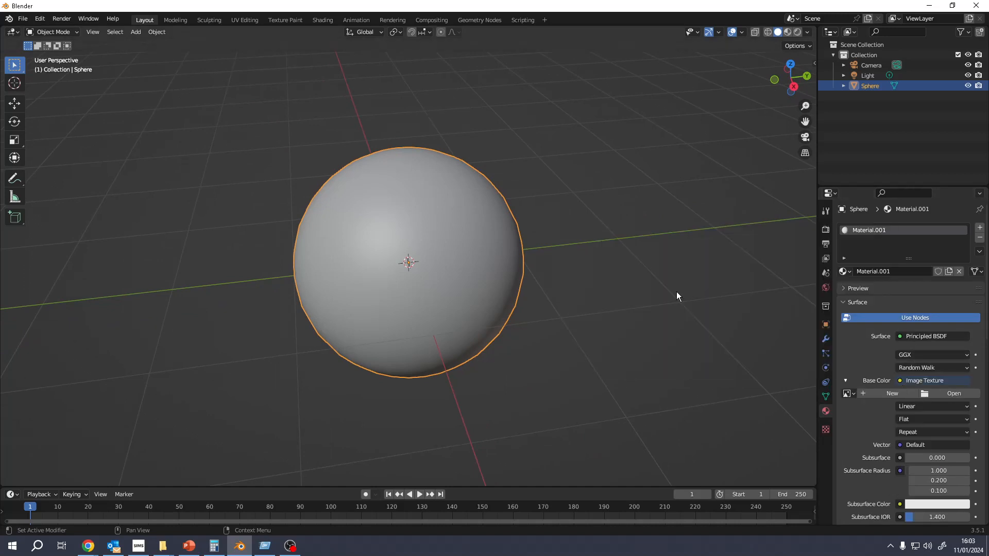
click(957, 393)
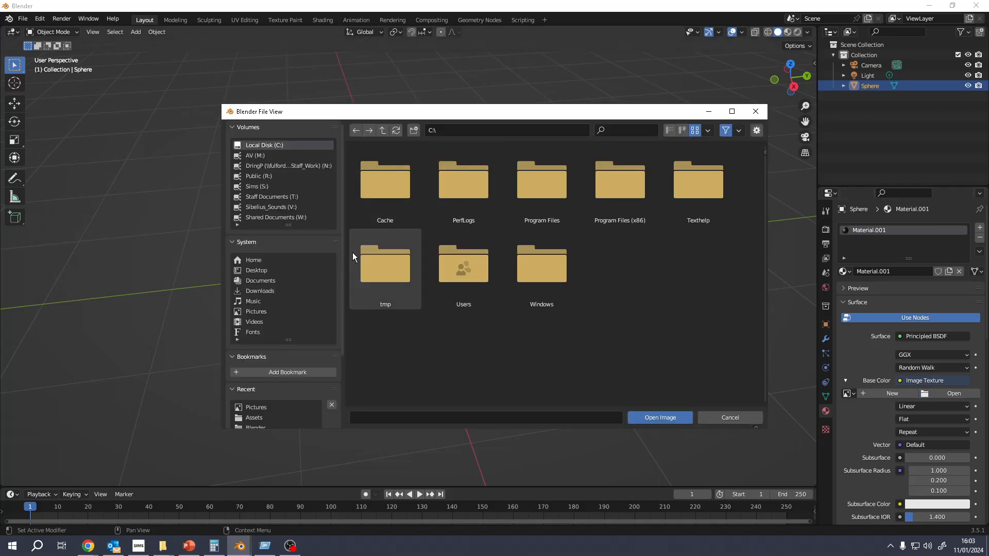
click(255, 311)
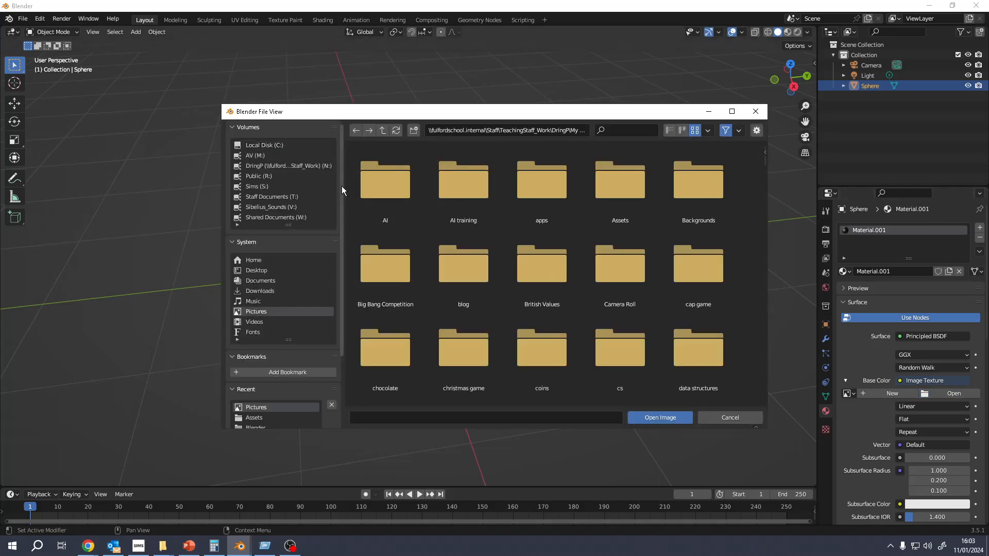
drag(762, 156, 768, 261)
double_click(703, 256)
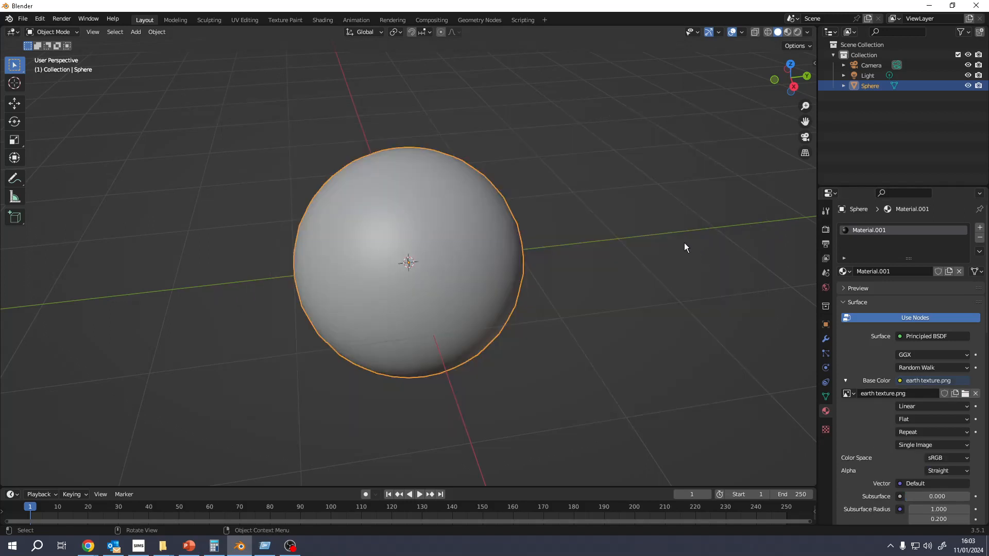
click(788, 32)
middle_drag(748, 78, 316, 82)
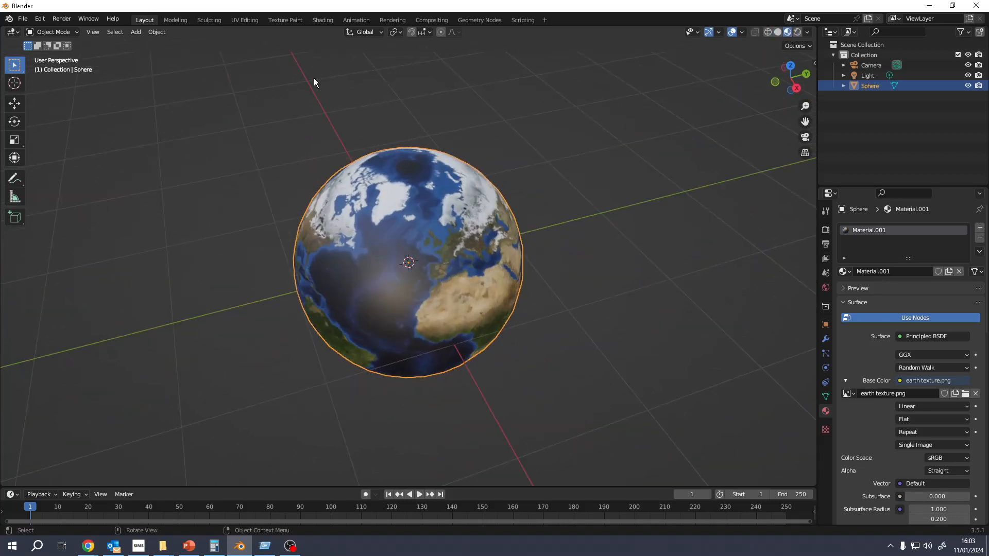
Examine in the UV Editing workspace how the Earth image's UV layout wraps around the sphere, using Material Preview shading
click(251, 19)
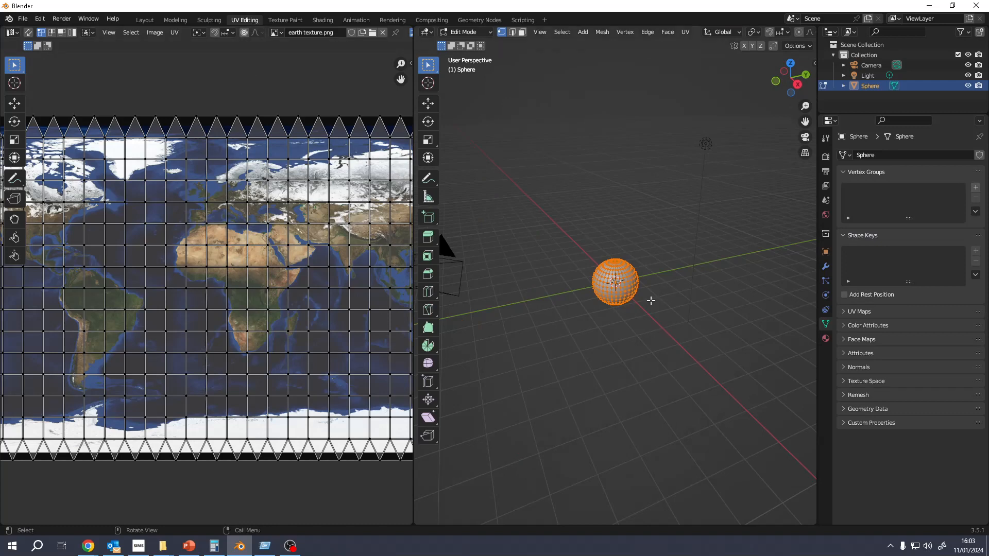
scroll(666, 295, up, 4)
middle_drag(606, 318, 615, 334)
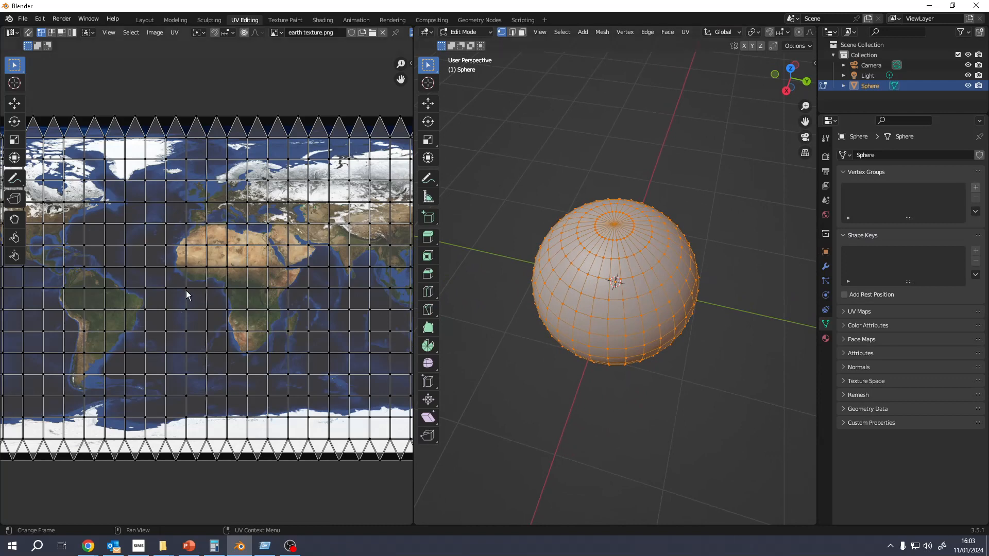
scroll(783, 36, down, 5)
click(788, 31)
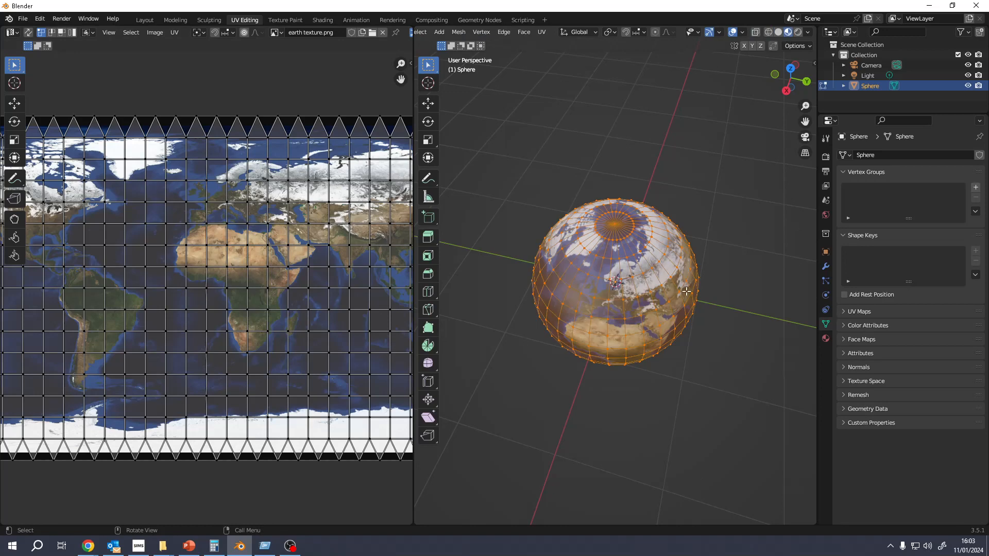
middle_drag(639, 232, 660, 241)
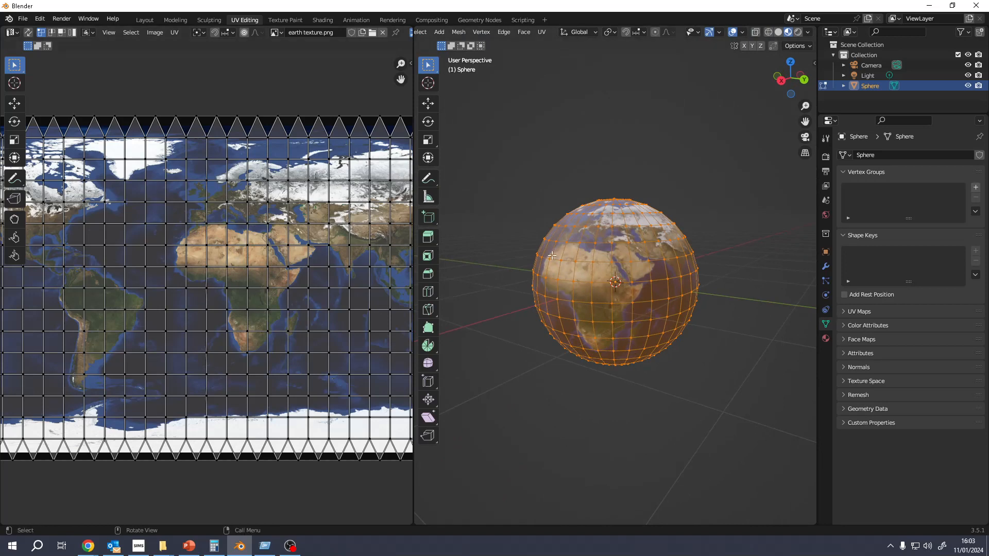
middle_drag(551, 255, 661, 260)
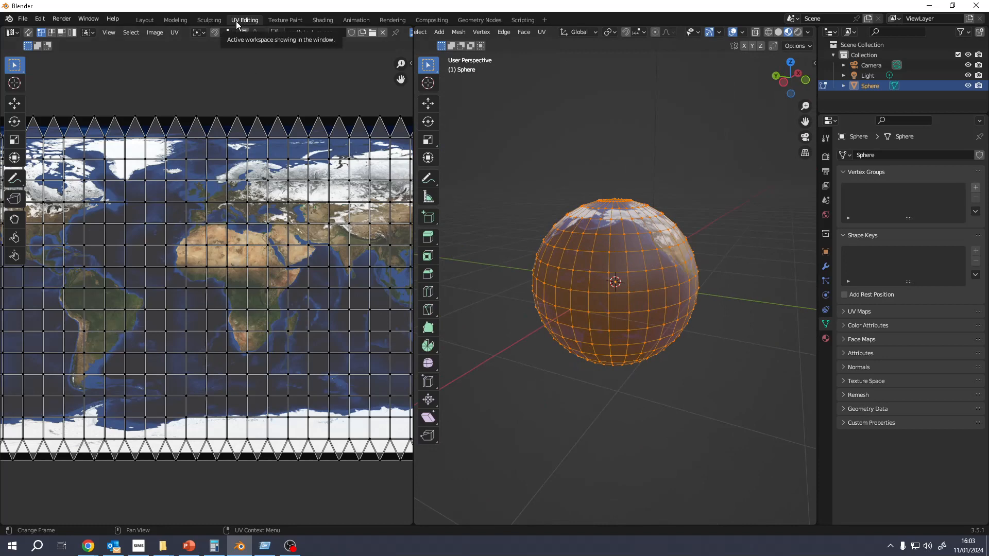
scroll(221, 267, down, 3)
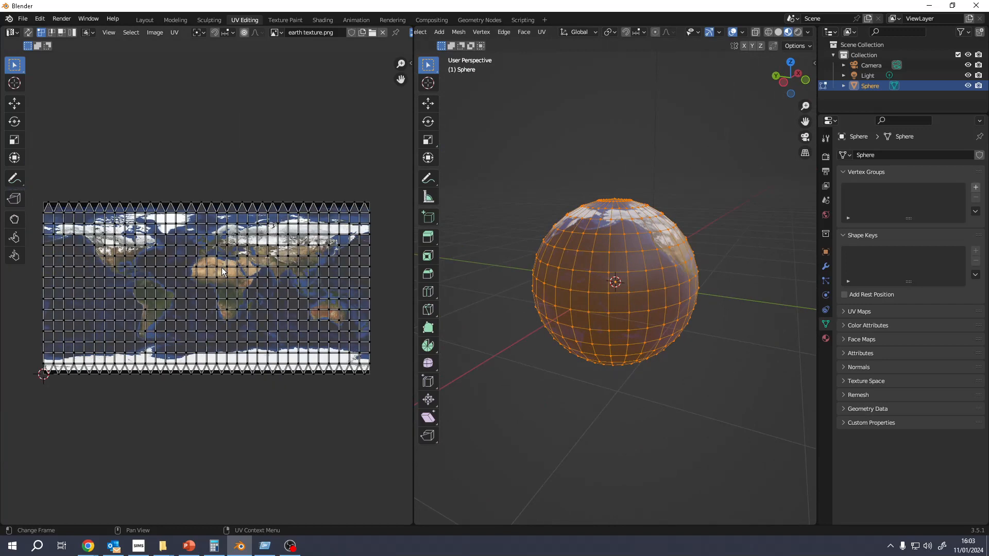
middle_drag(618, 281, 581, 244)
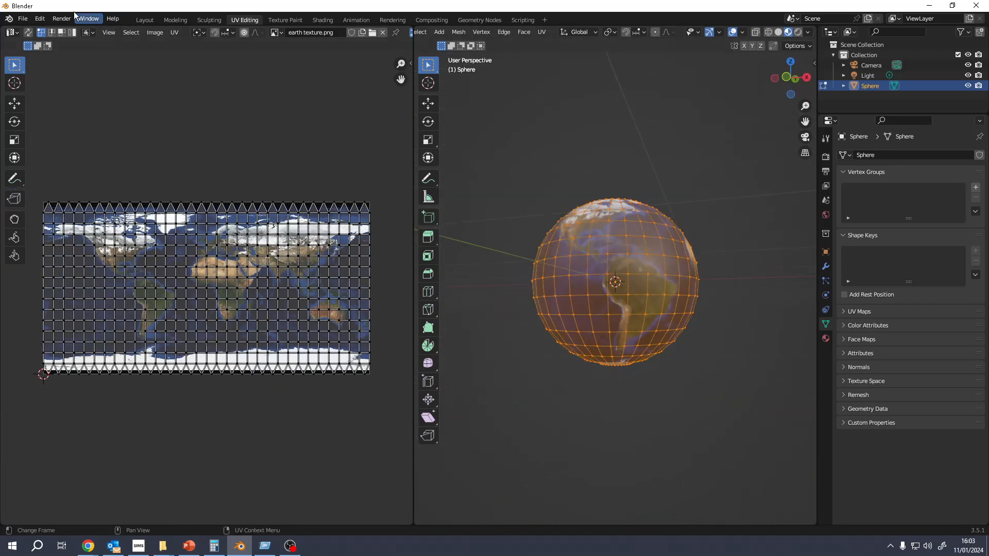
Return to the Layout workspace and insert a Rotation keyframe for the globe at frame 1
click(145, 23)
middle_drag(375, 214, 411, 199)
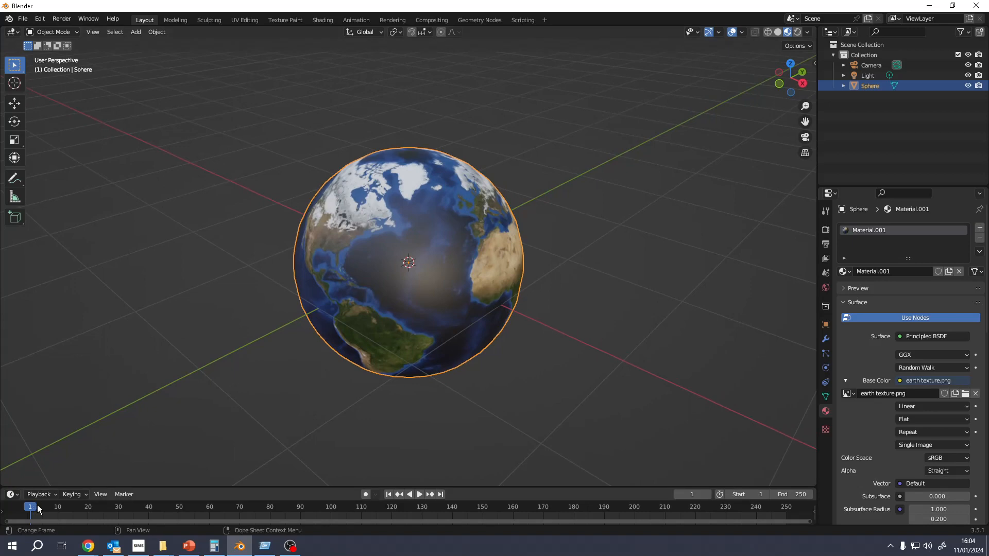
key(space)
key(i)
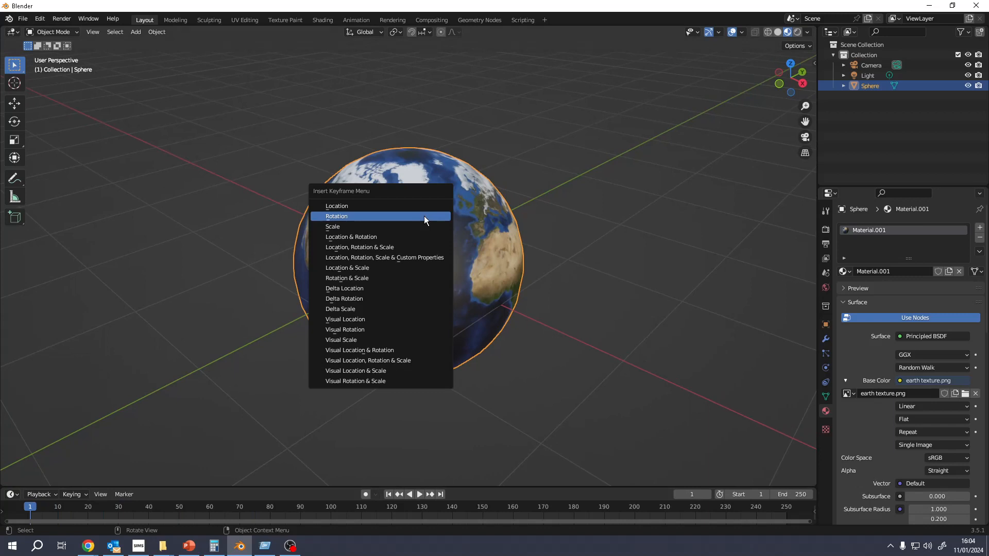
click(349, 214)
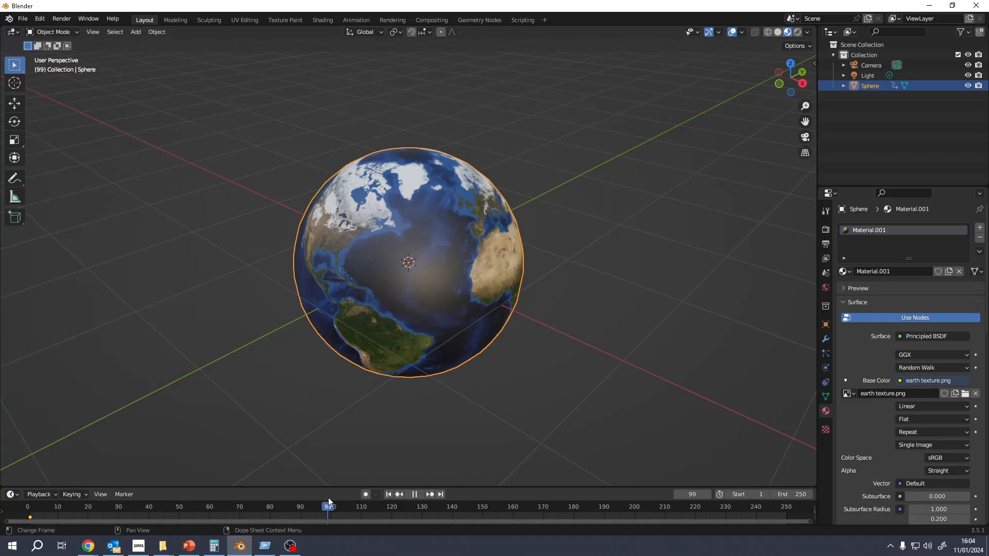
At frame 100, rotate the globe 360 degrees around the Z axis and insert a Rotation keyframe
key(space)
key(r)
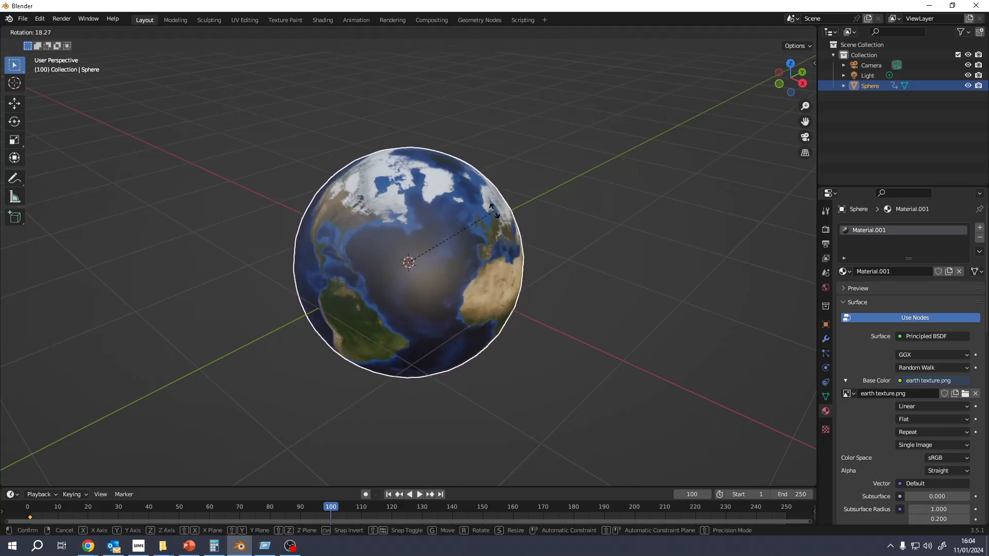
key(z)
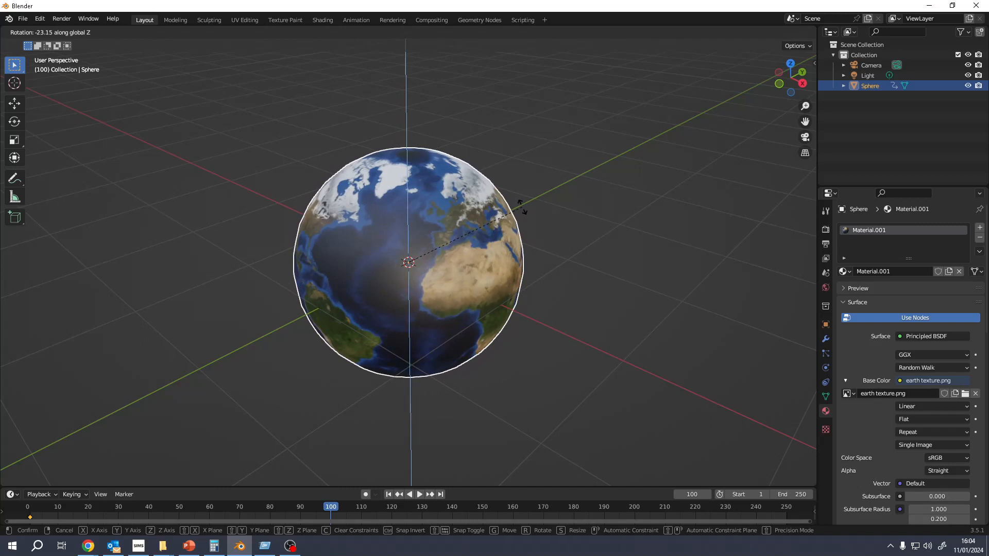
text(360)
key(Return)
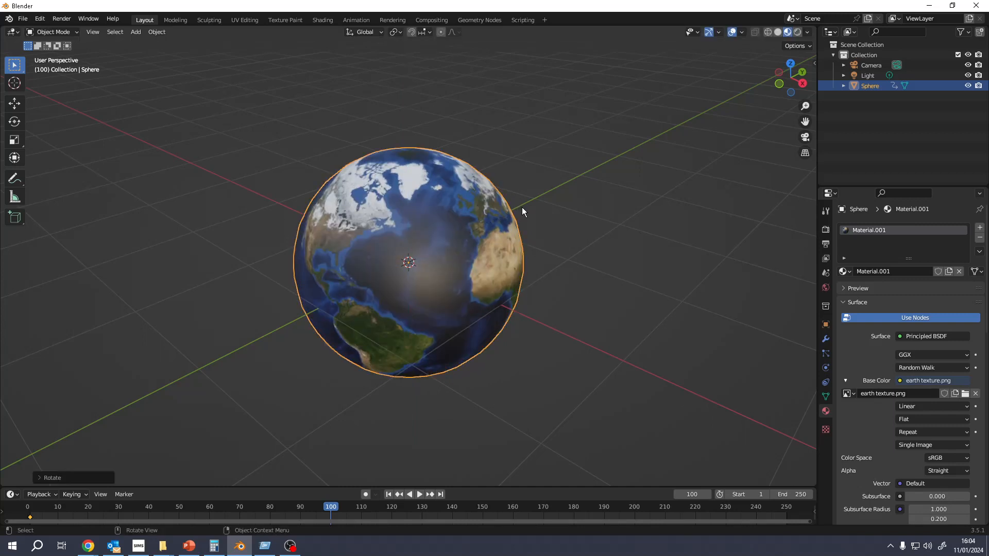
key(i)
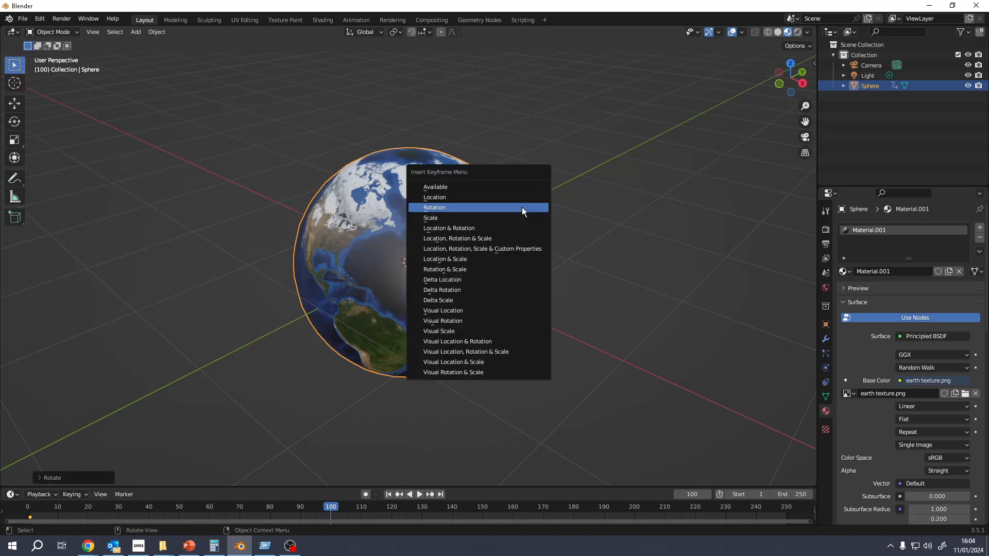
click(443, 208)
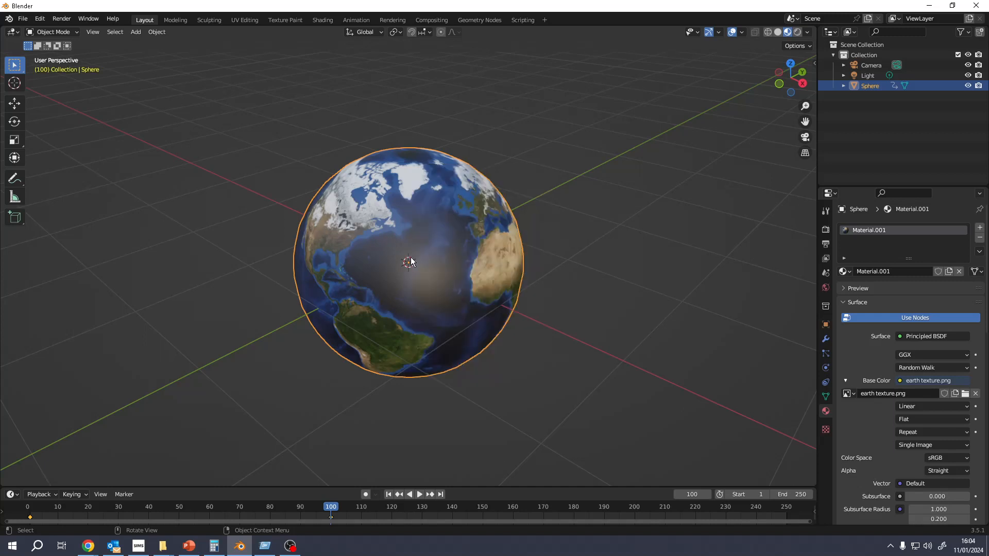
Scrub through the globe's rotation animation, play it from the first frame, and stop playback
drag(328, 506, 36, 471)
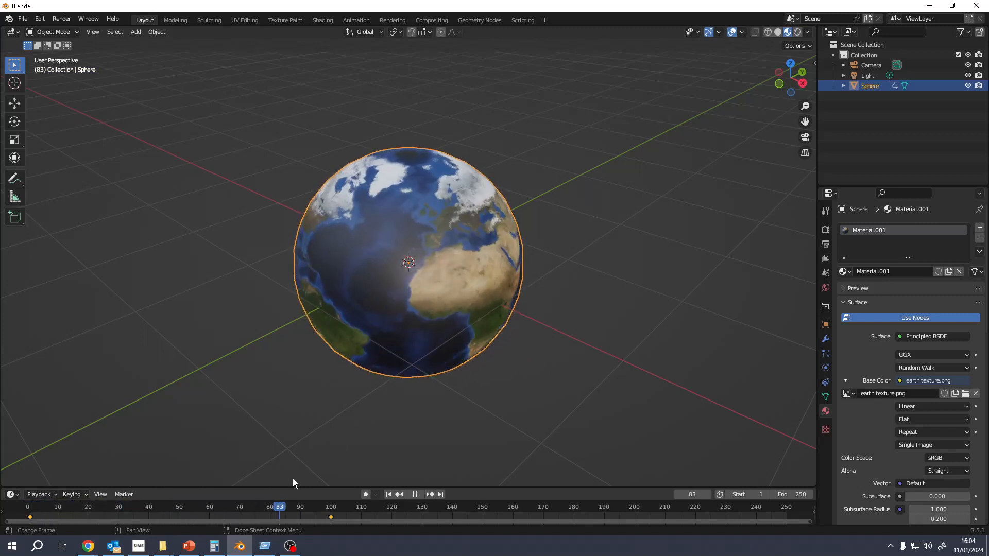
drag(331, 481, 142, 495)
click(388, 494)
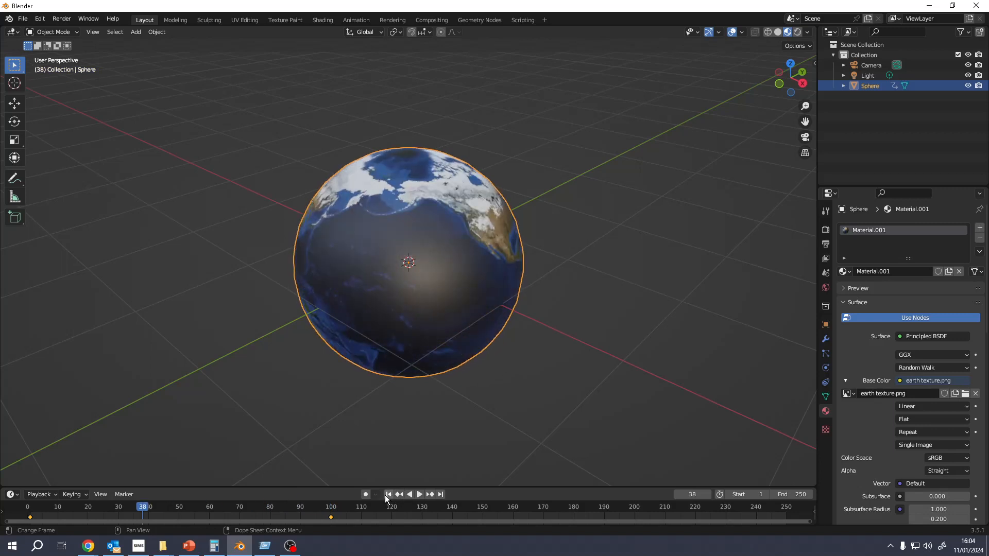
click(420, 494)
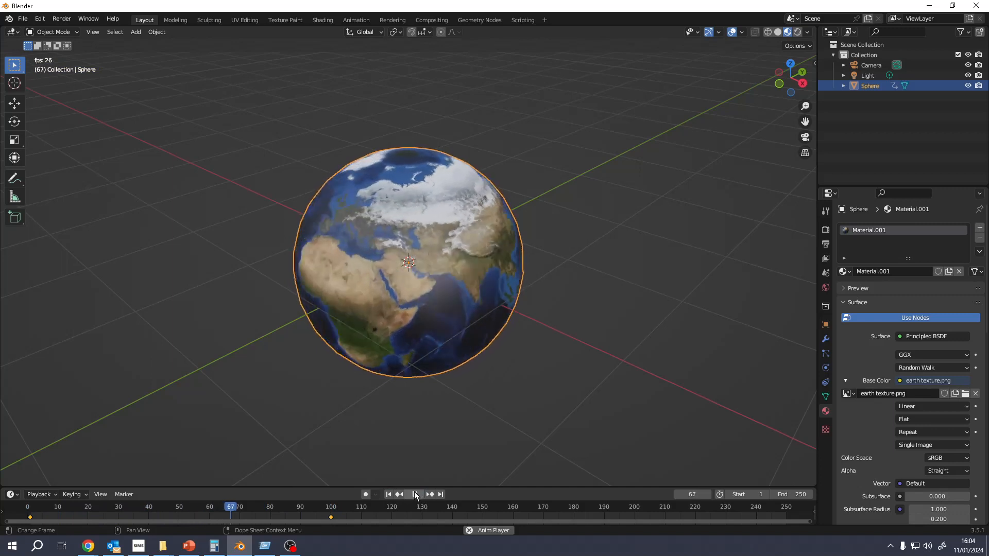
click(414, 493)
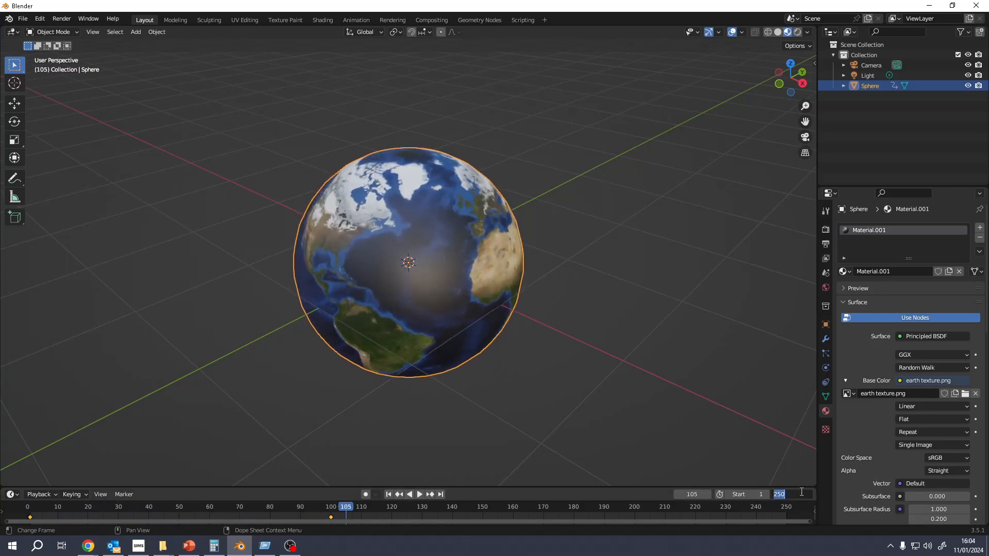
Set the animation's end frame to 100 and play it from the first frame
key(Return)
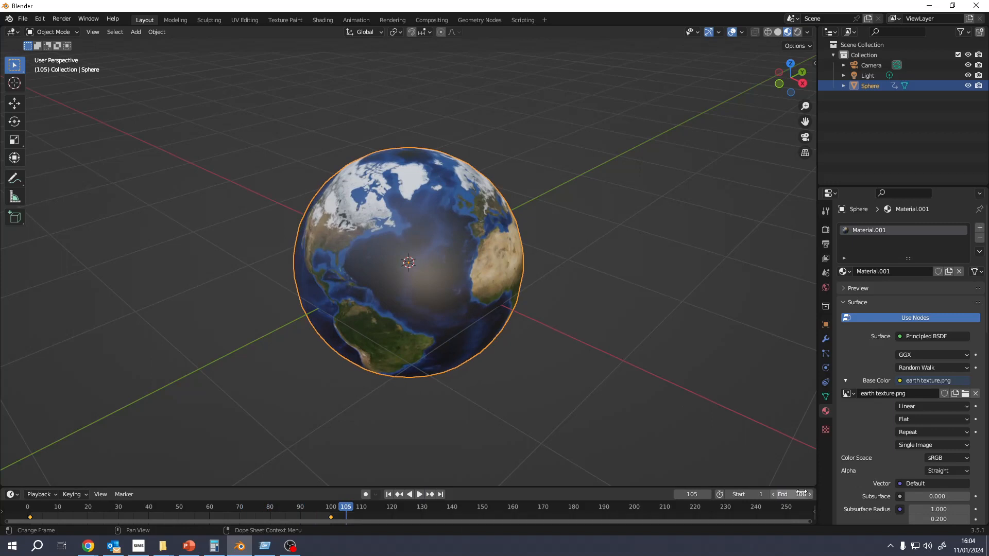
click(389, 493)
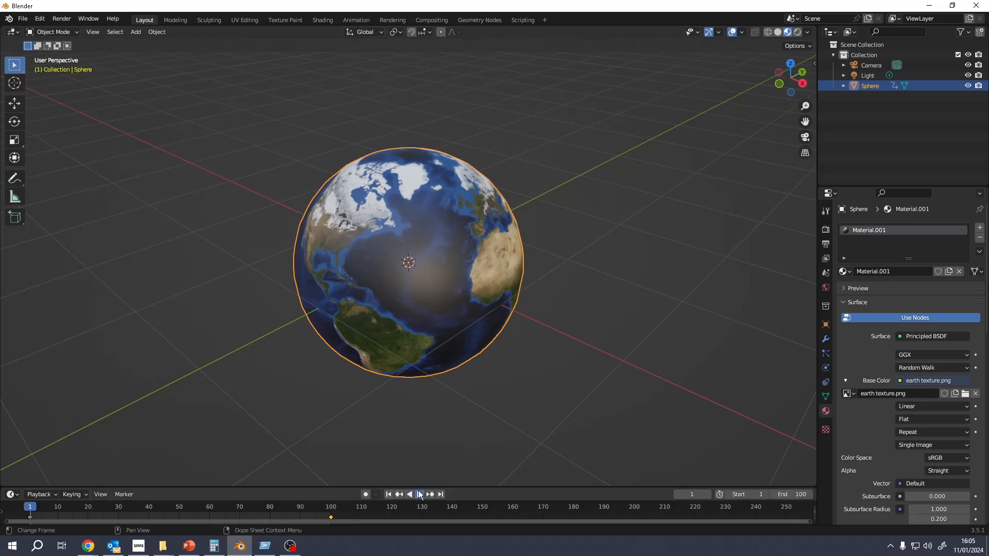
click(418, 491)
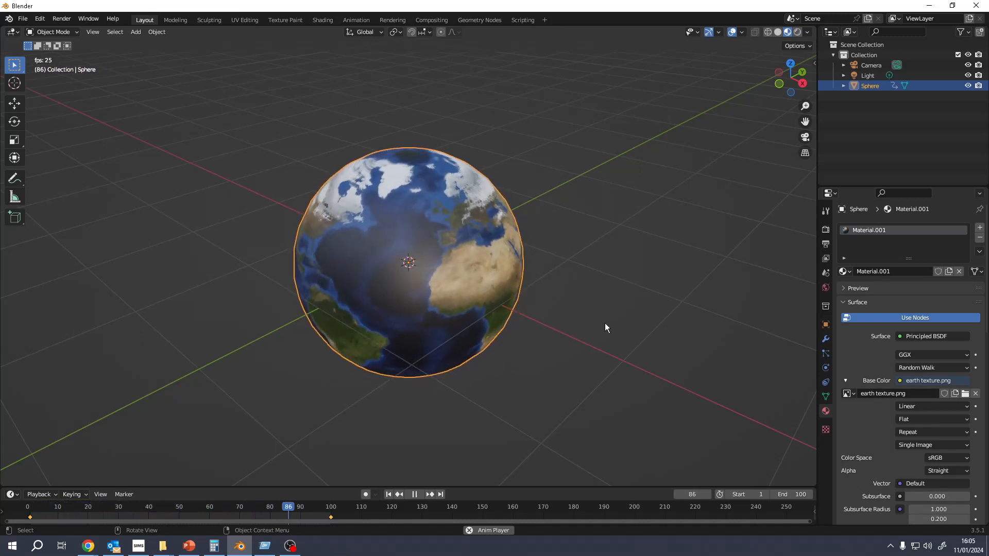
Inspect the spinning globe from several angles and distances while the animation plays
middle_drag(624, 252, 456, 295)
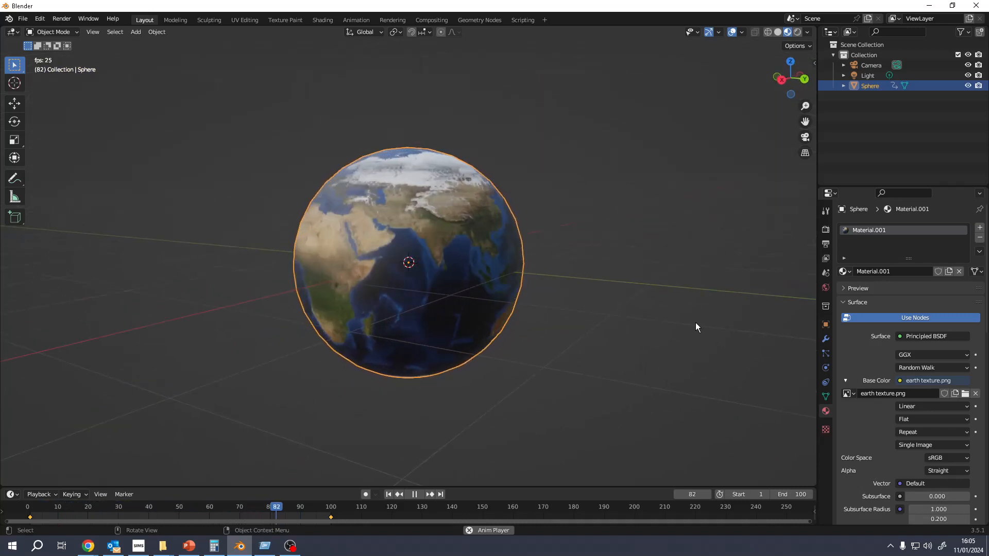
middle_drag(695, 322, 469, 248)
scroll(393, 308, down, 6)
scroll(346, 285, up, 5)
scroll(346, 285, up, 4)
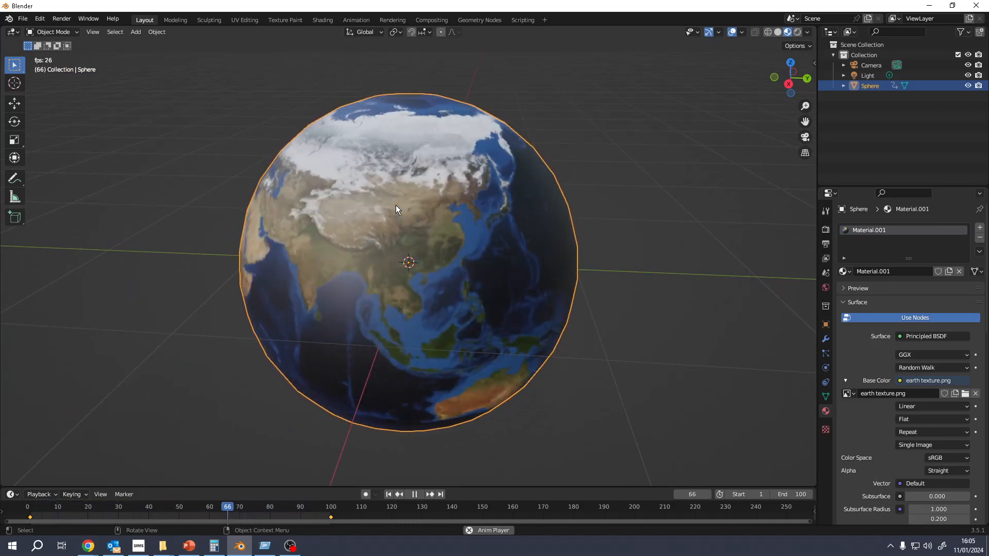
scroll(396, 205, down, 6)
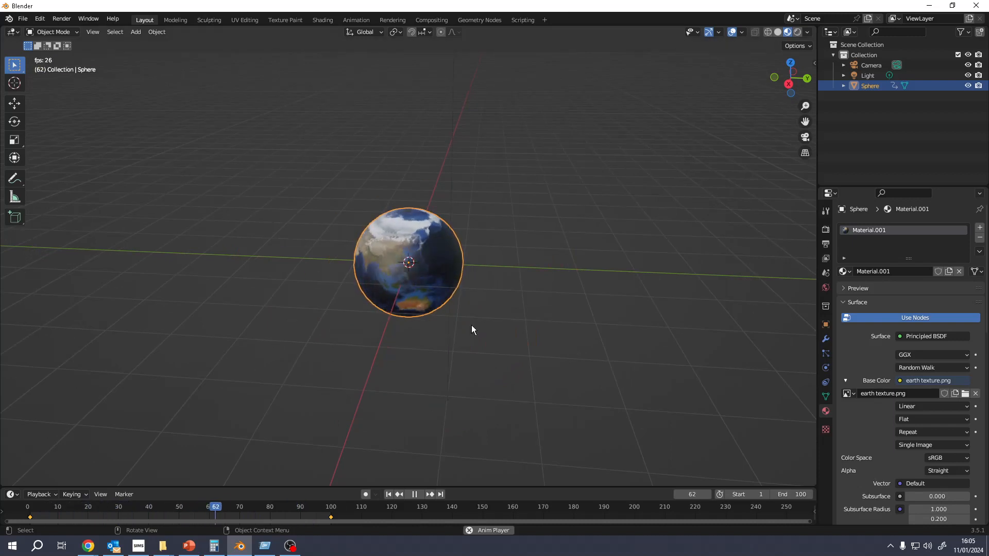
scroll(471, 326, down, 2)
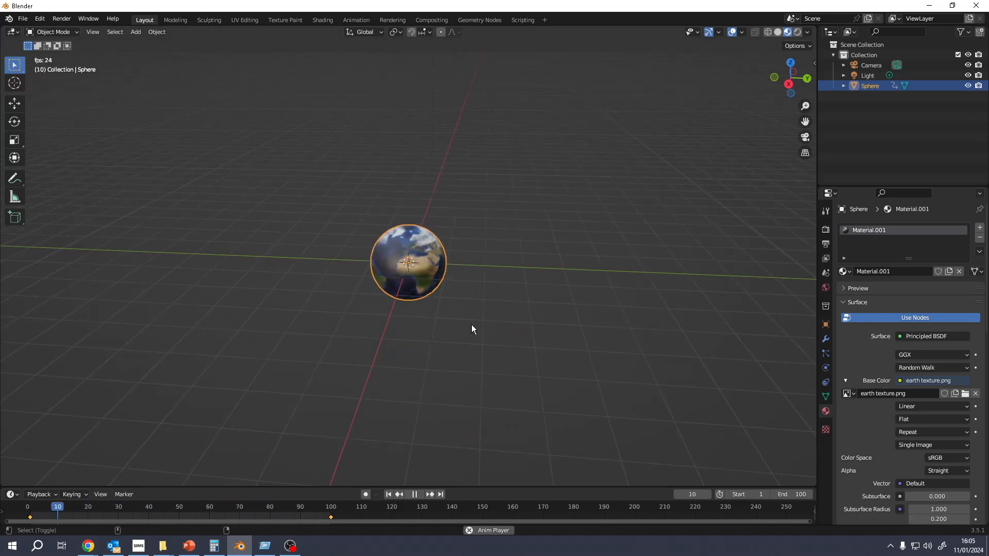